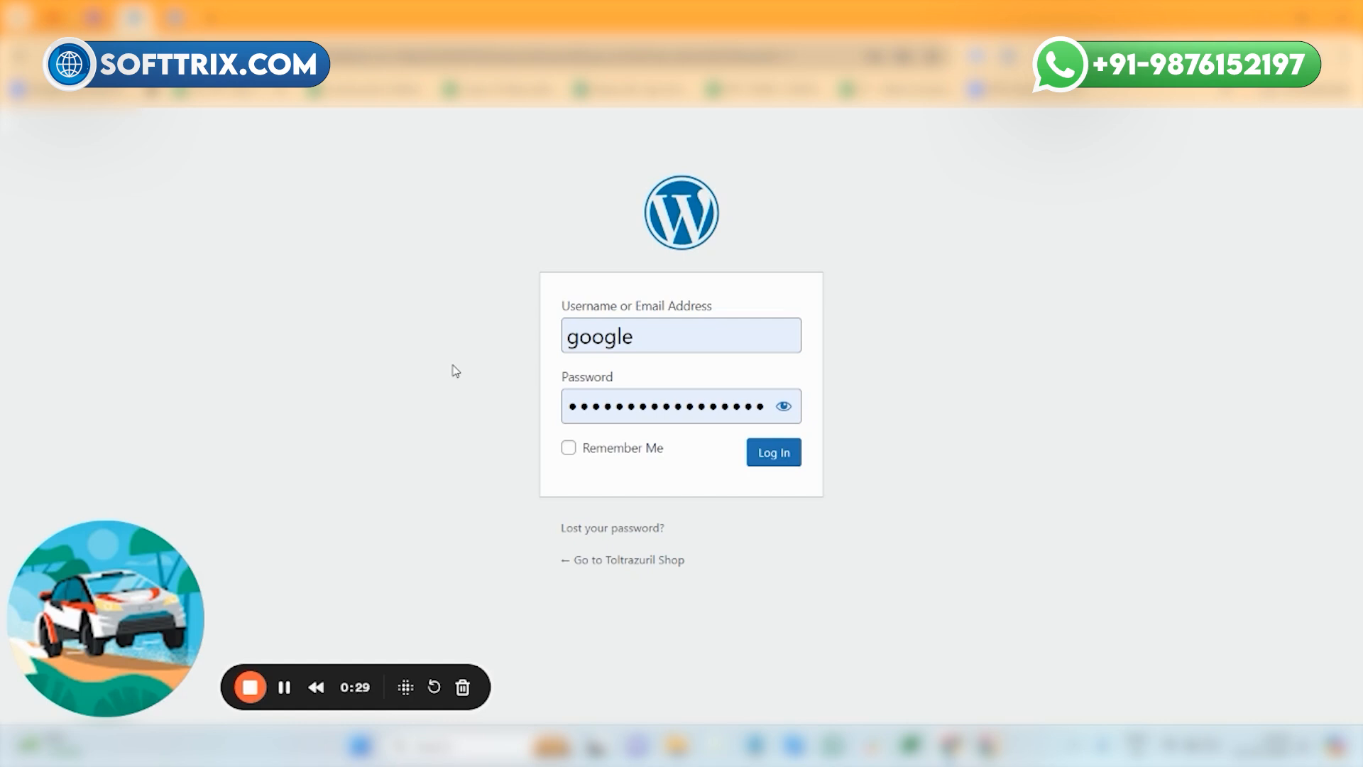
Step: Log in to the WordPress admin, looking over the shop's home page and the dashboard widgets
click(761, 461)
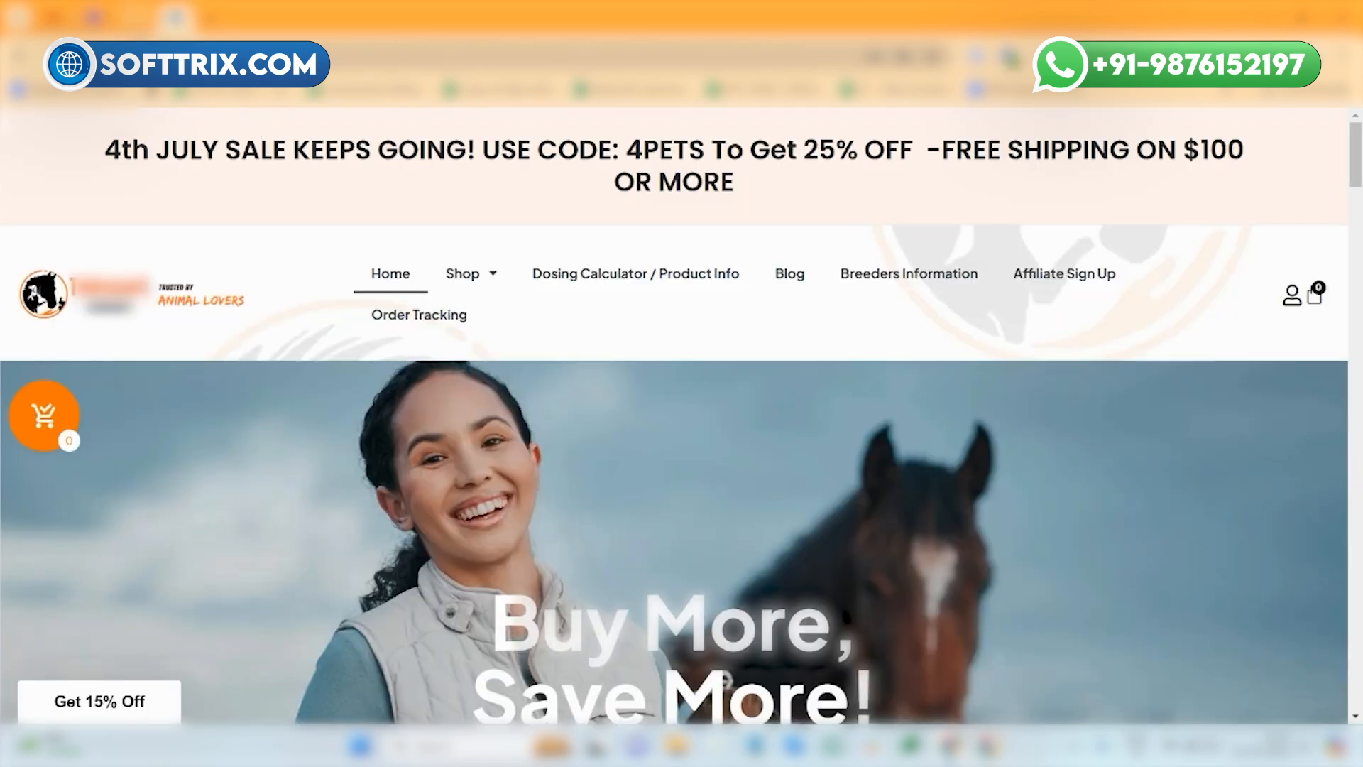
scroll(675, 418, down, 10)
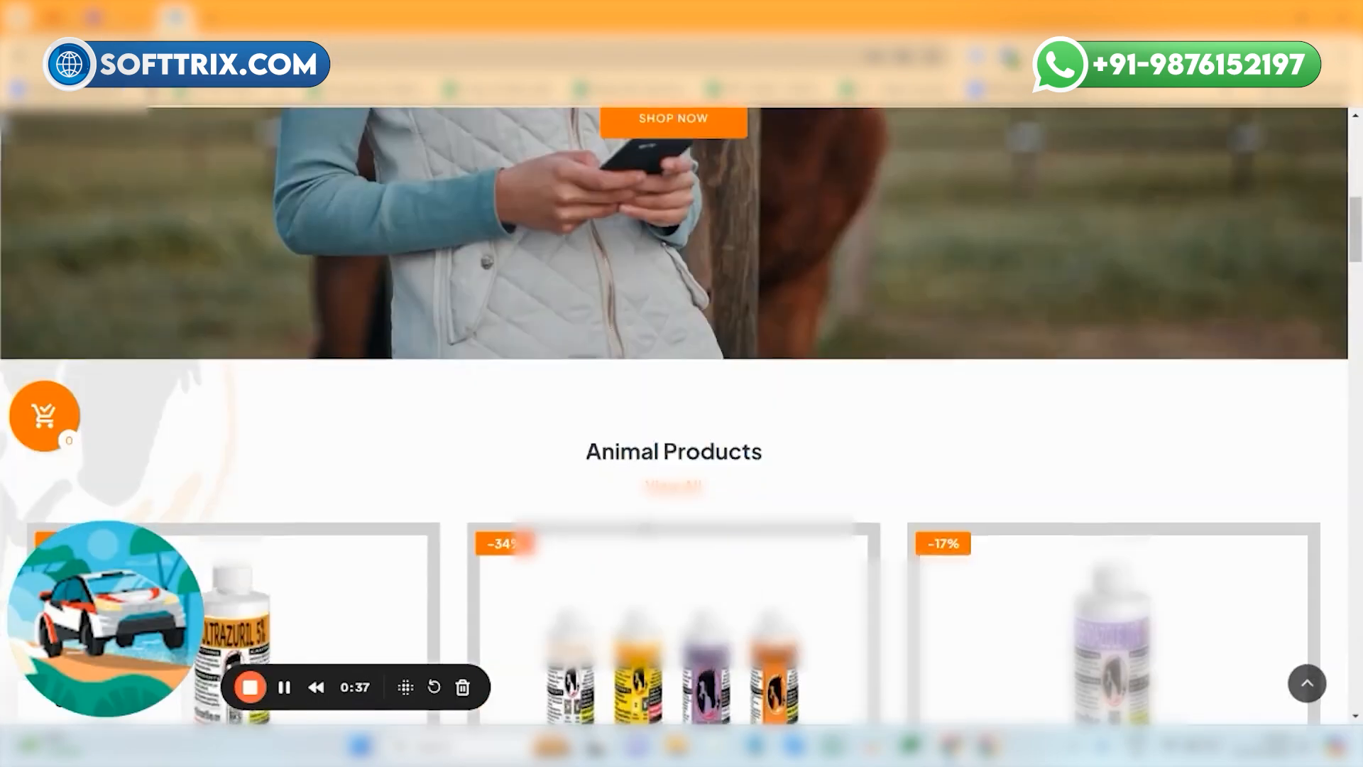
scroll(646, 536, down, 7)
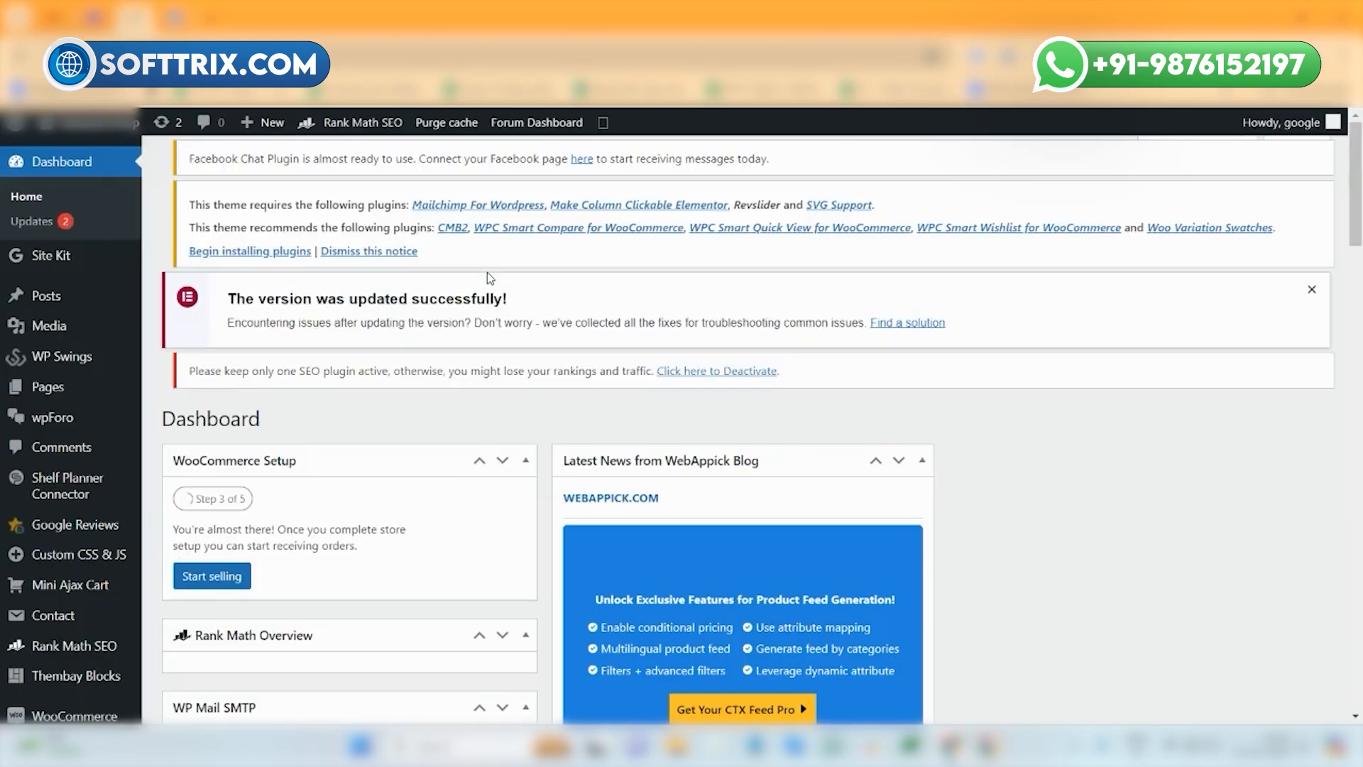
scroll(355, 384, down, 2)
scroll(355, 383, down, 5)
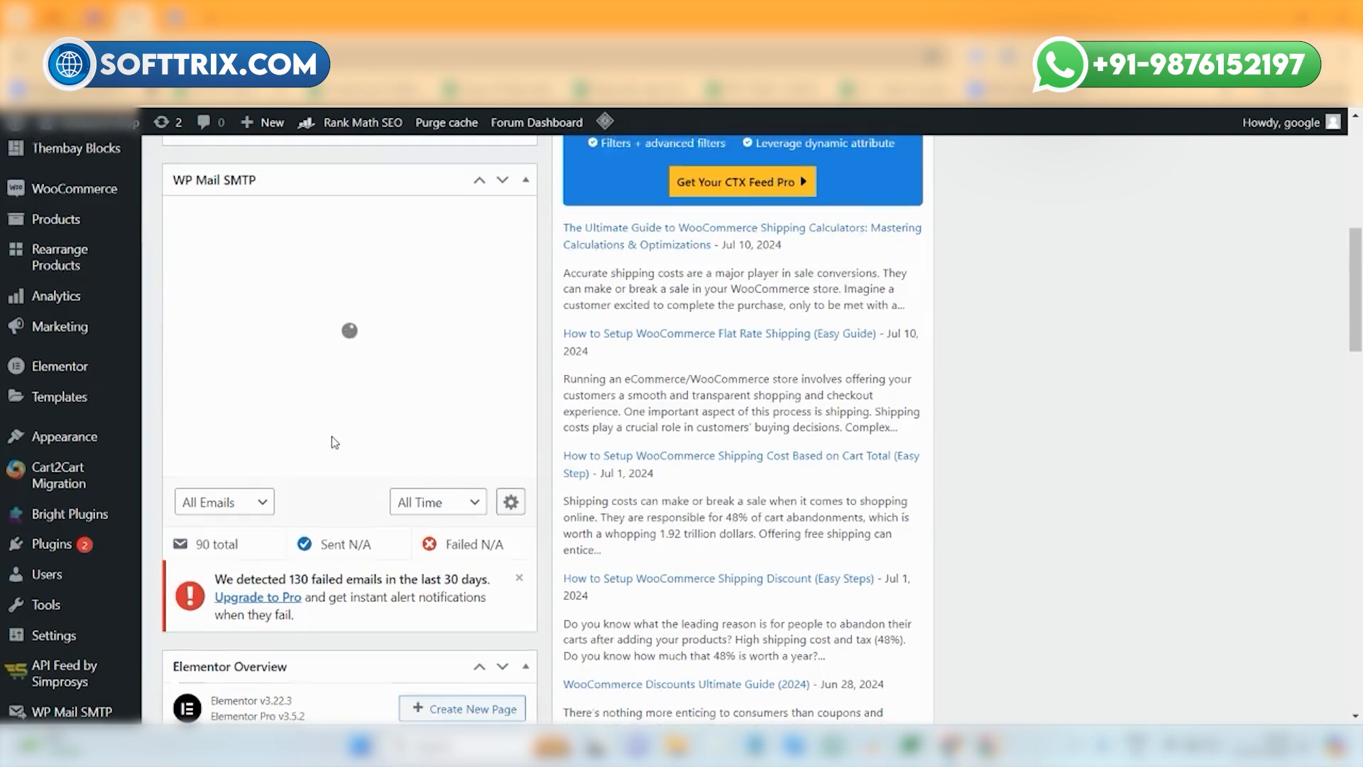
scroll(330, 435, up, 7)
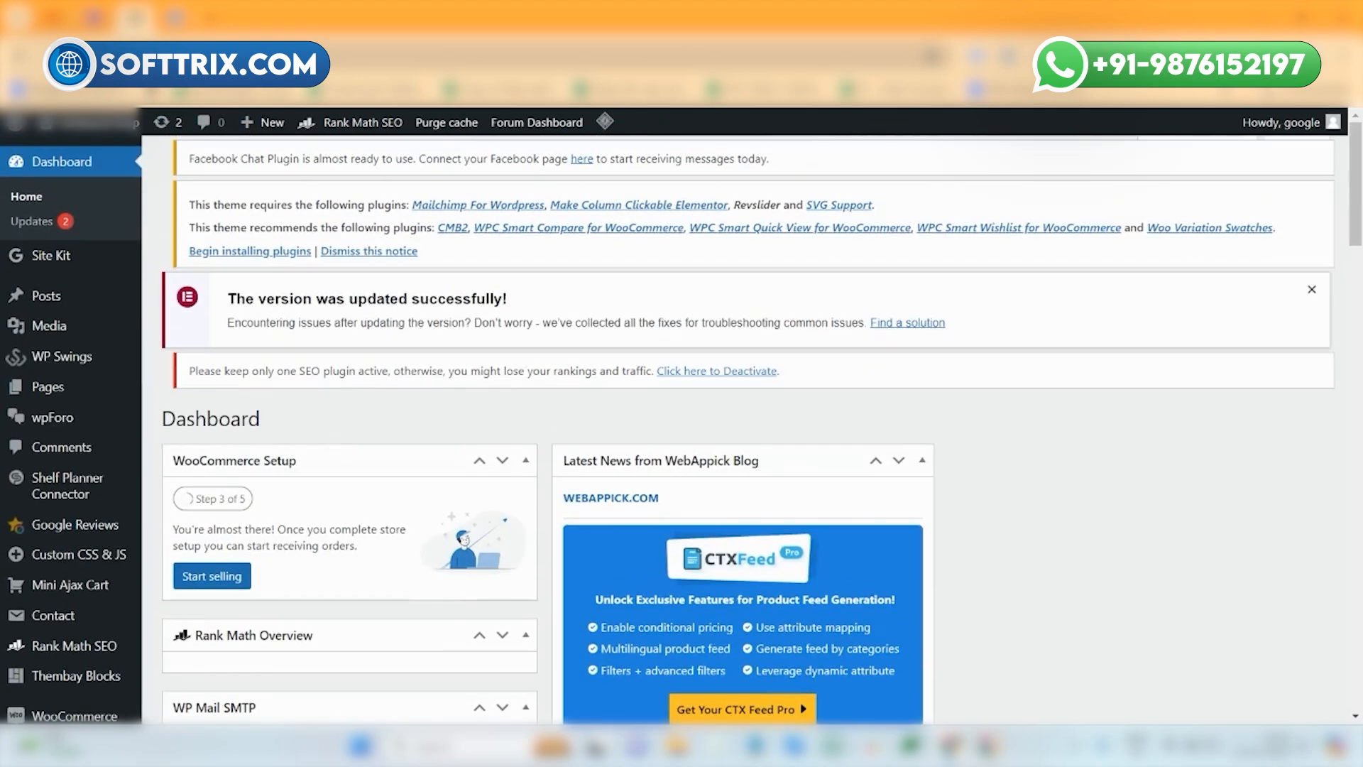
click(95, 17)
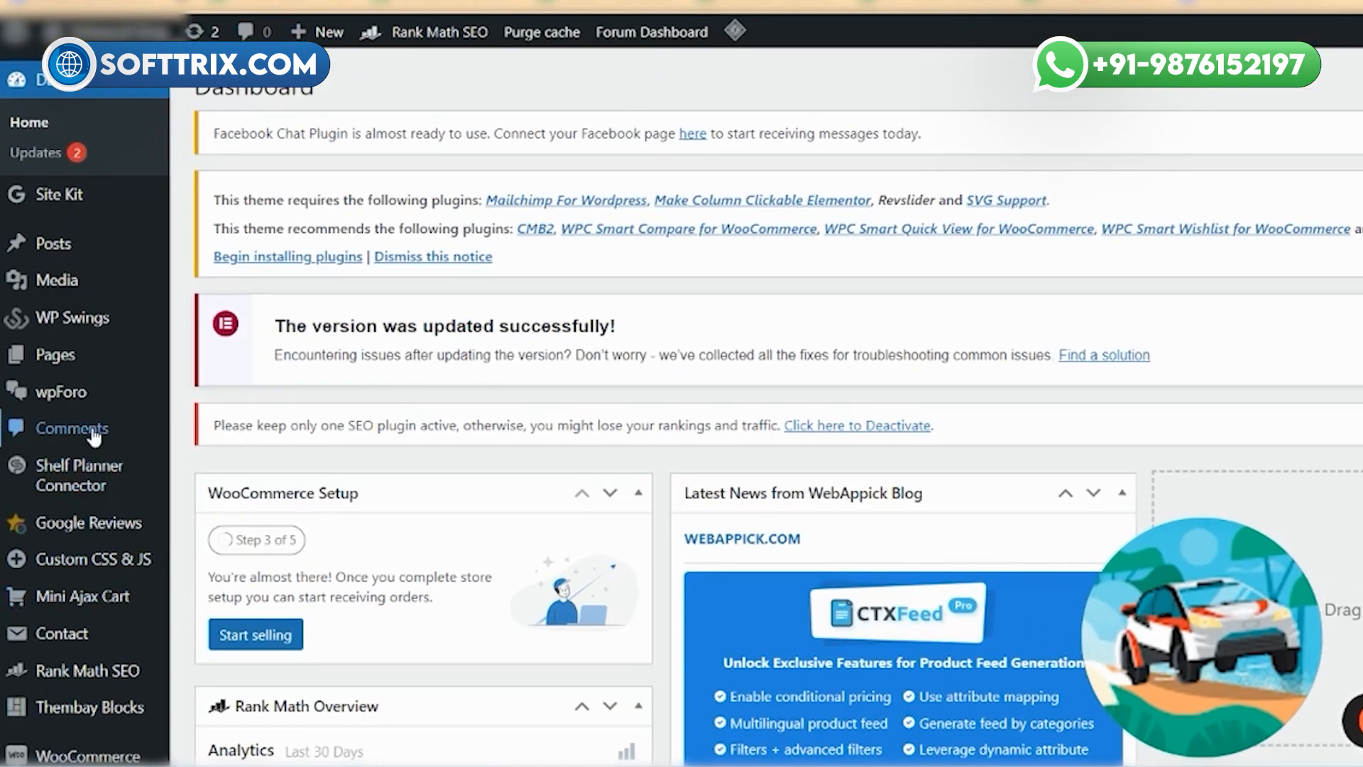
Step: Open the list of installed plugins and look over its first entries
scroll(93, 437, down, 5)
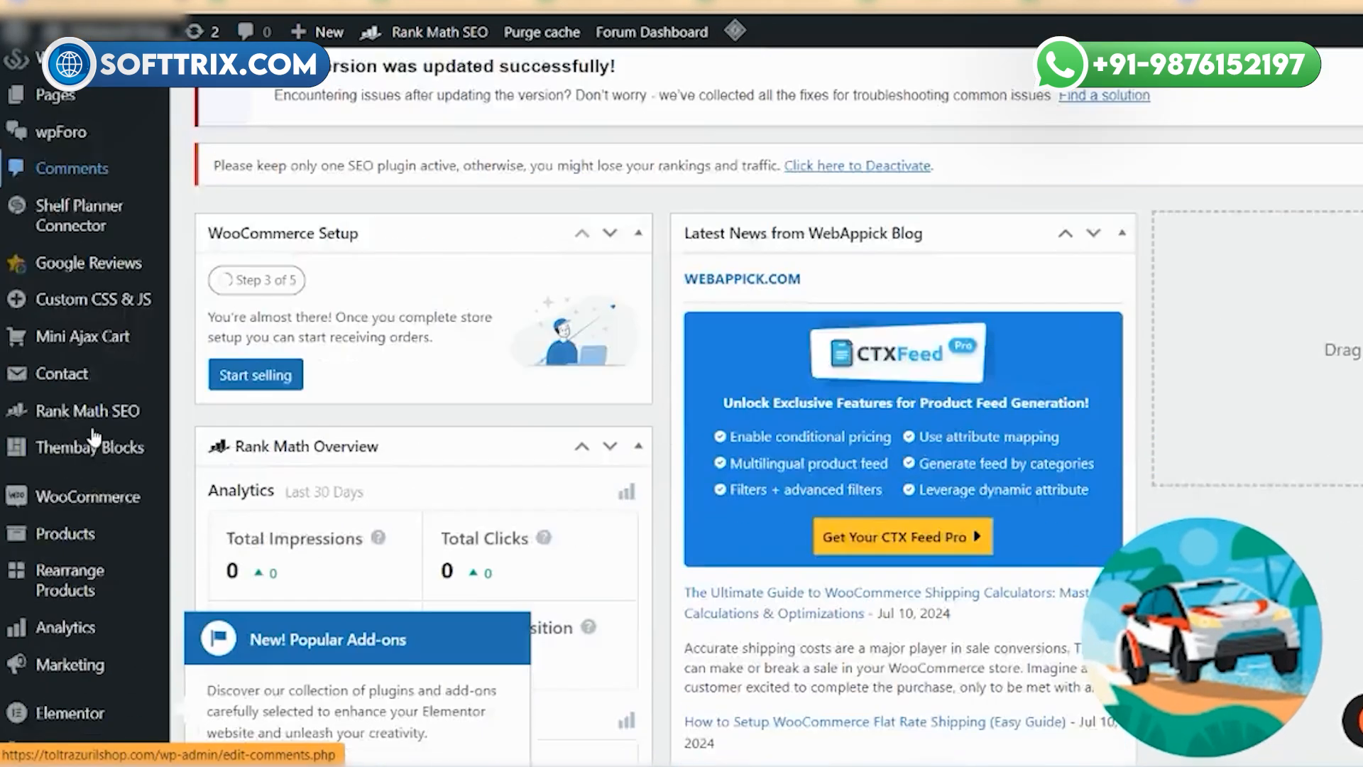
scroll(92, 448, down, 3)
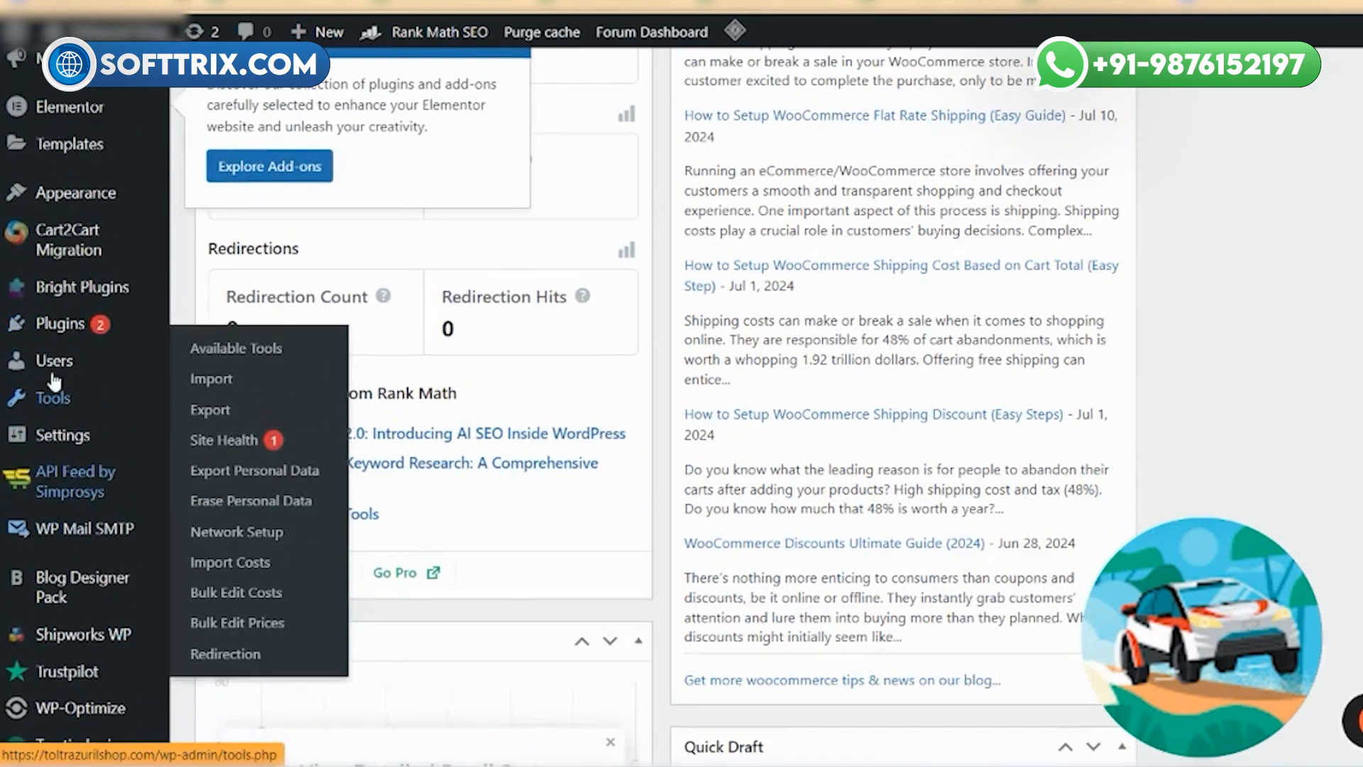
mouse_move(57, 334)
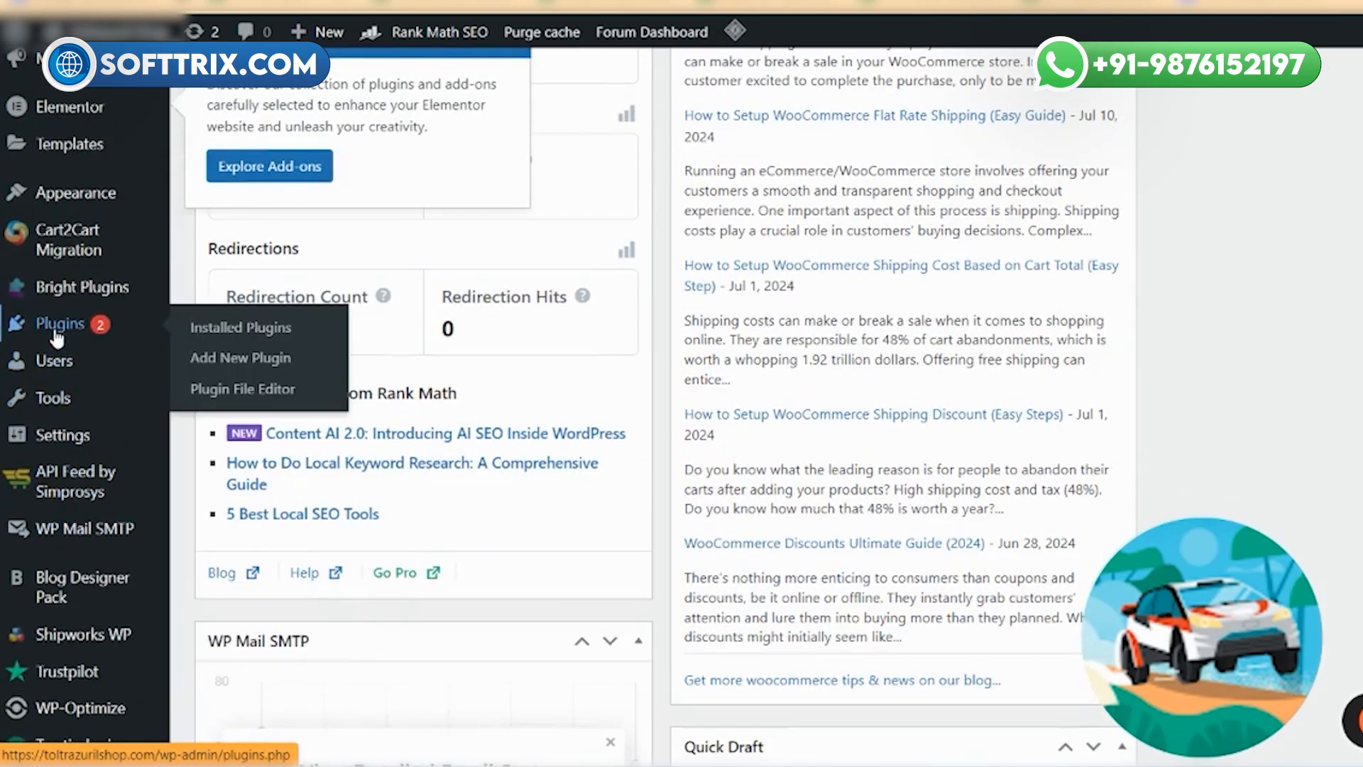
click(206, 326)
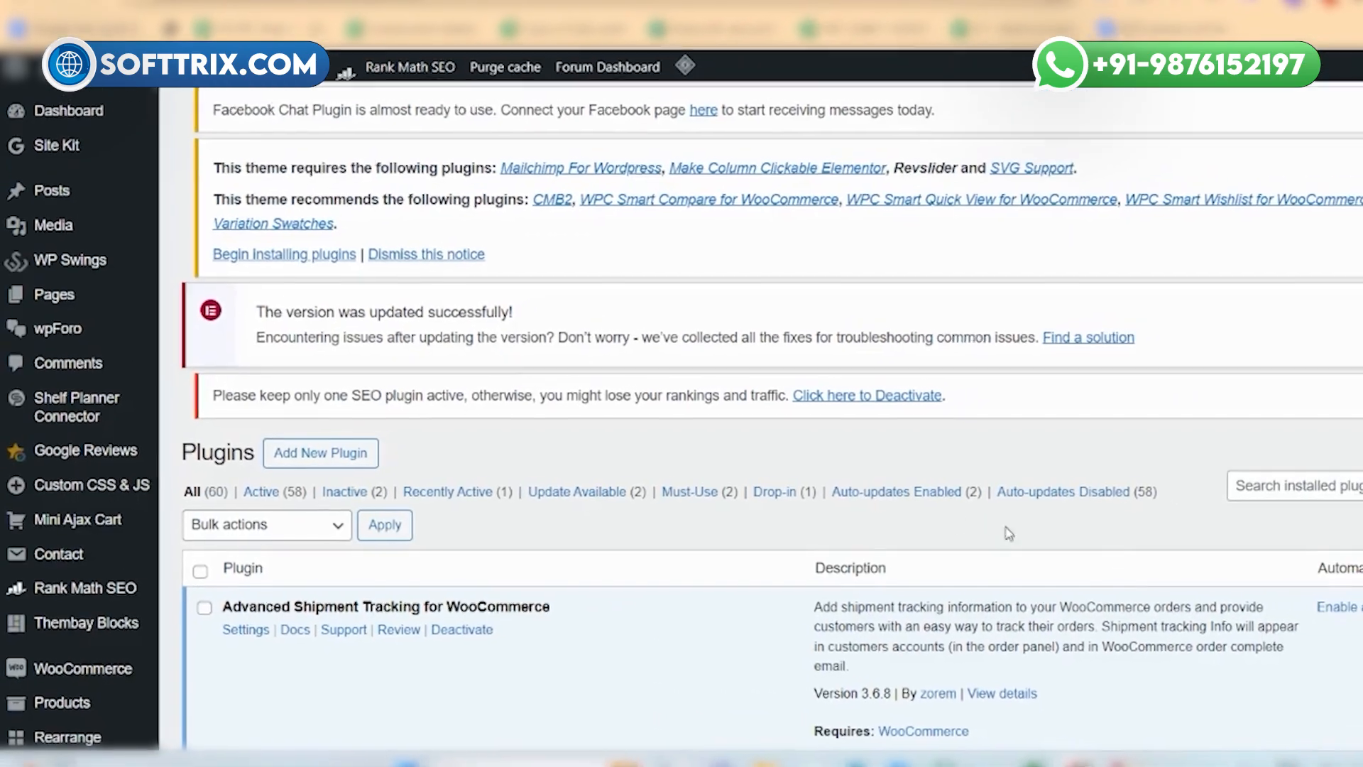
scroll(591, 451, down, 3)
scroll(592, 452, up, 3)
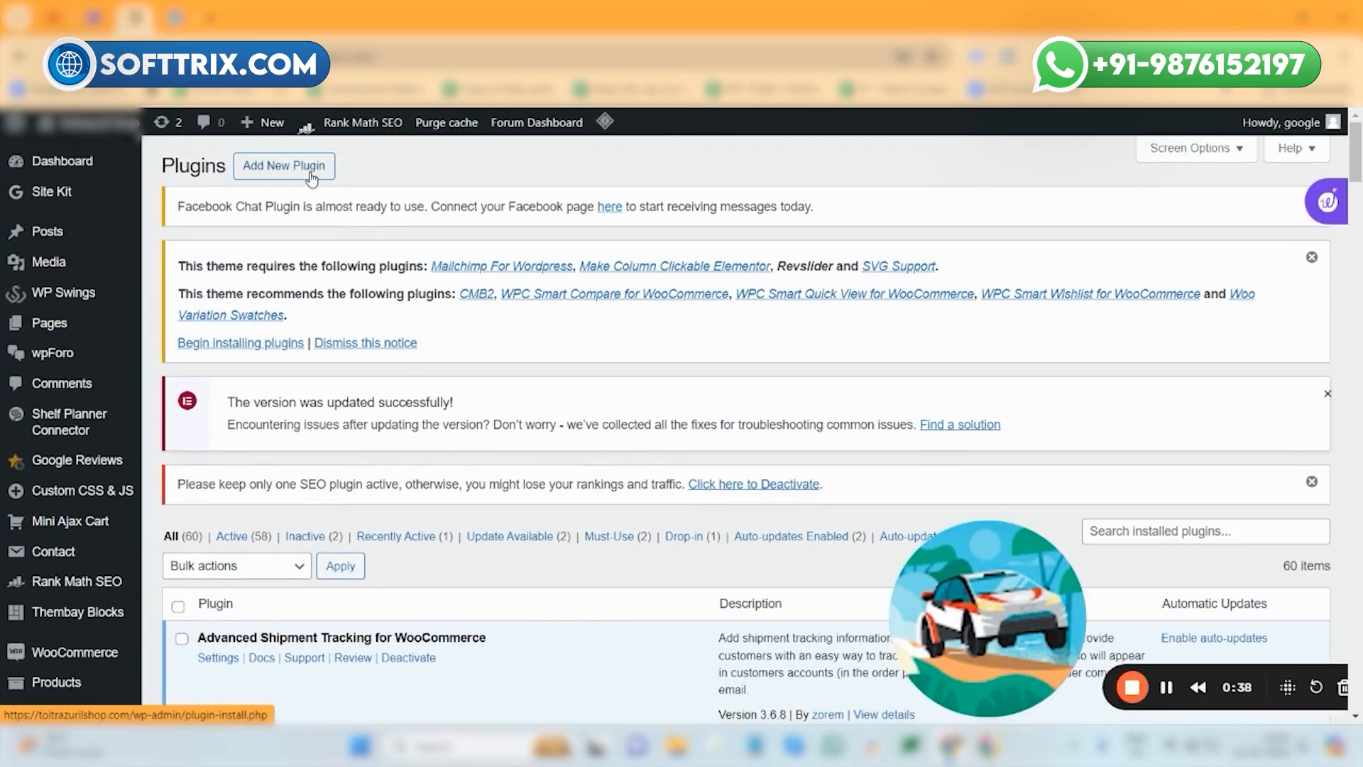
Step: Start adding a new plugin and search the plugin directory by keyword for "CTX feed"
click(311, 177)
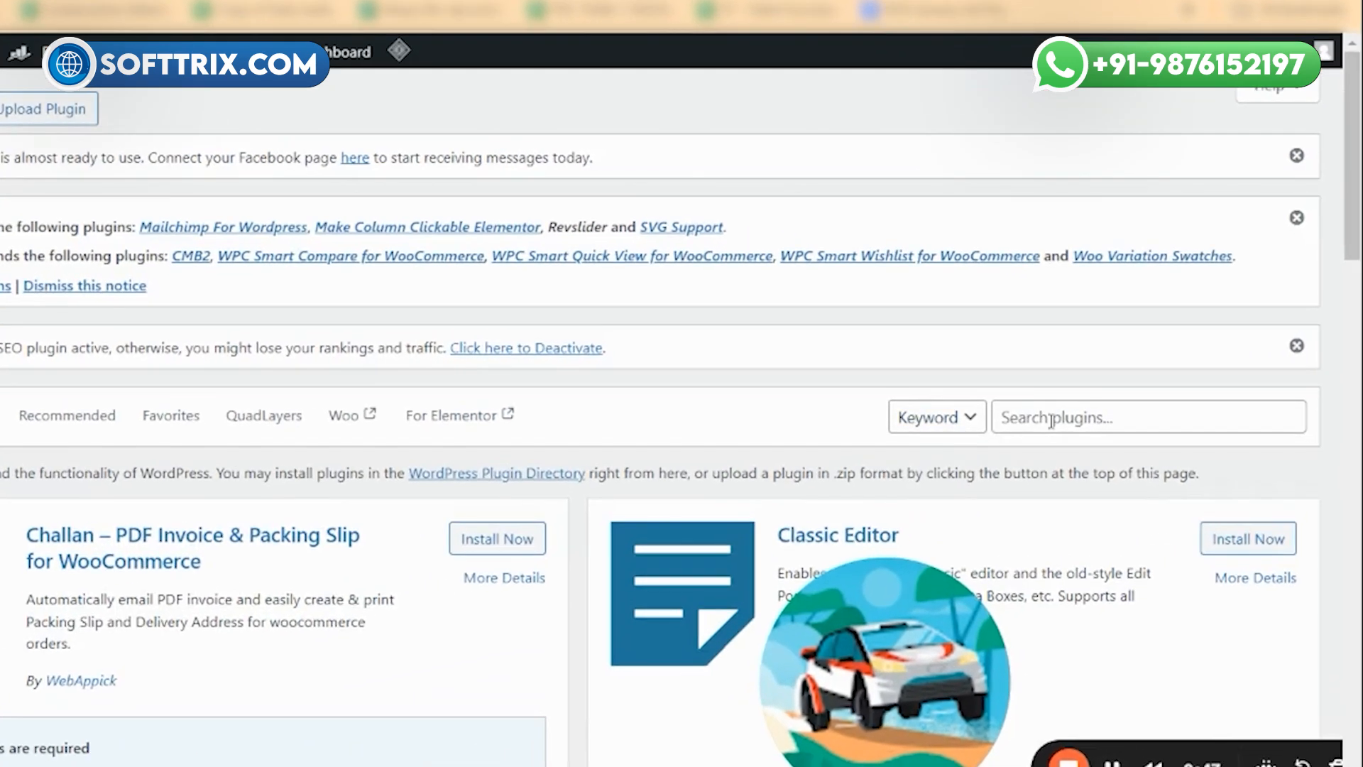
click(1118, 412)
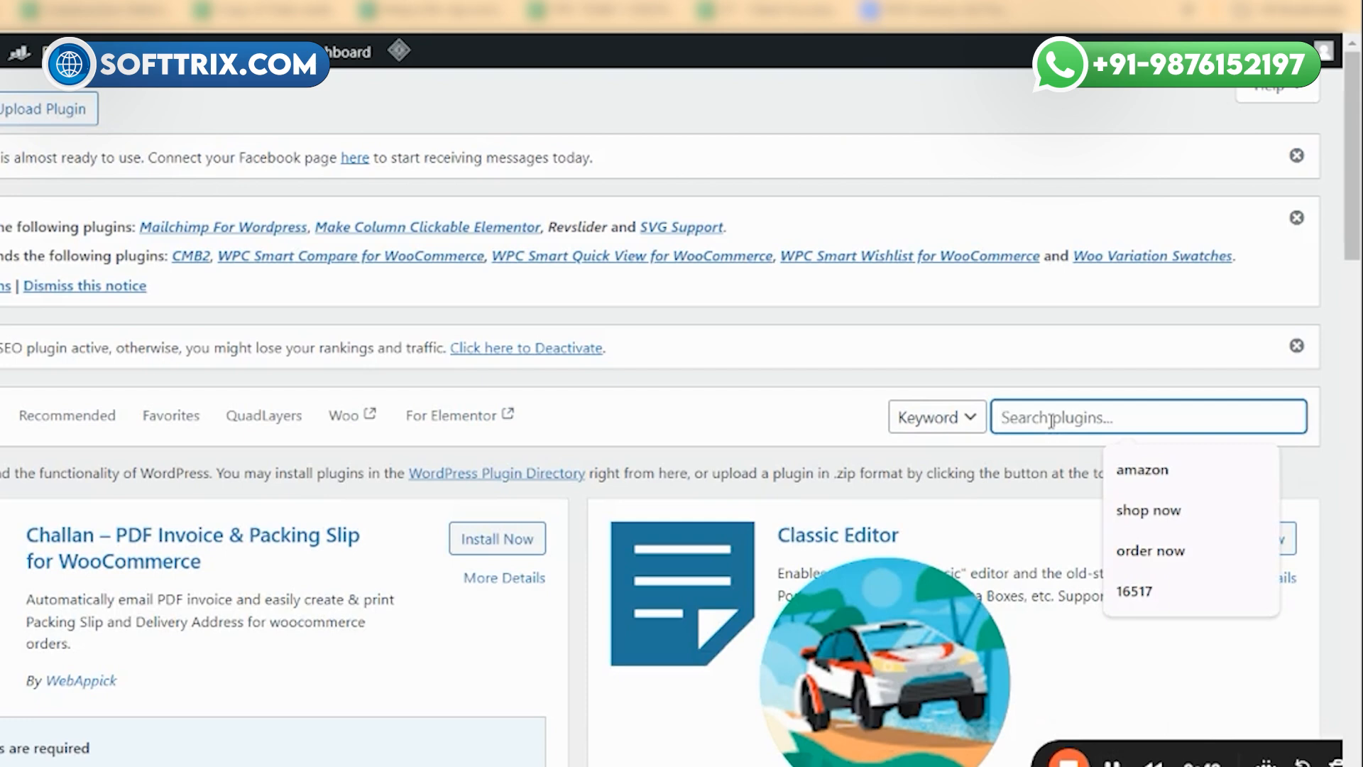
text(cTX)
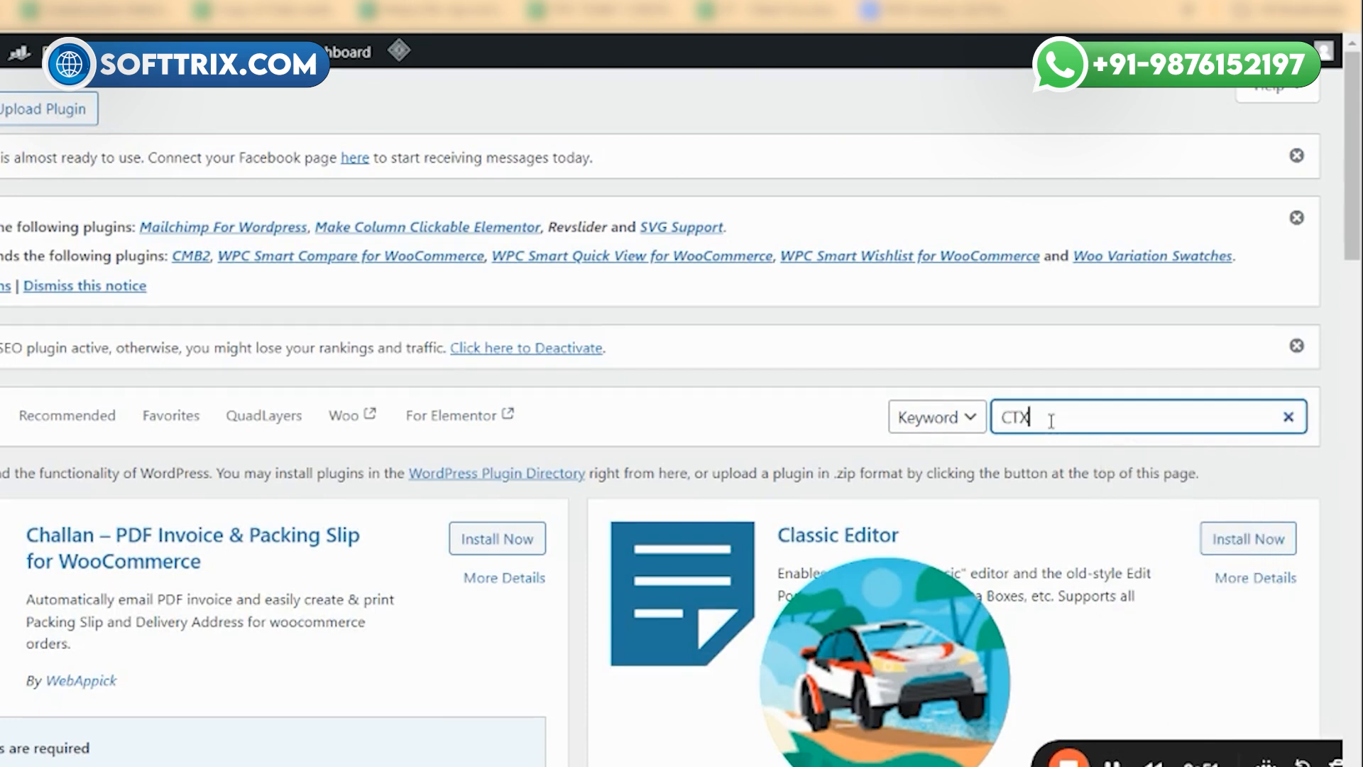
text( feed)
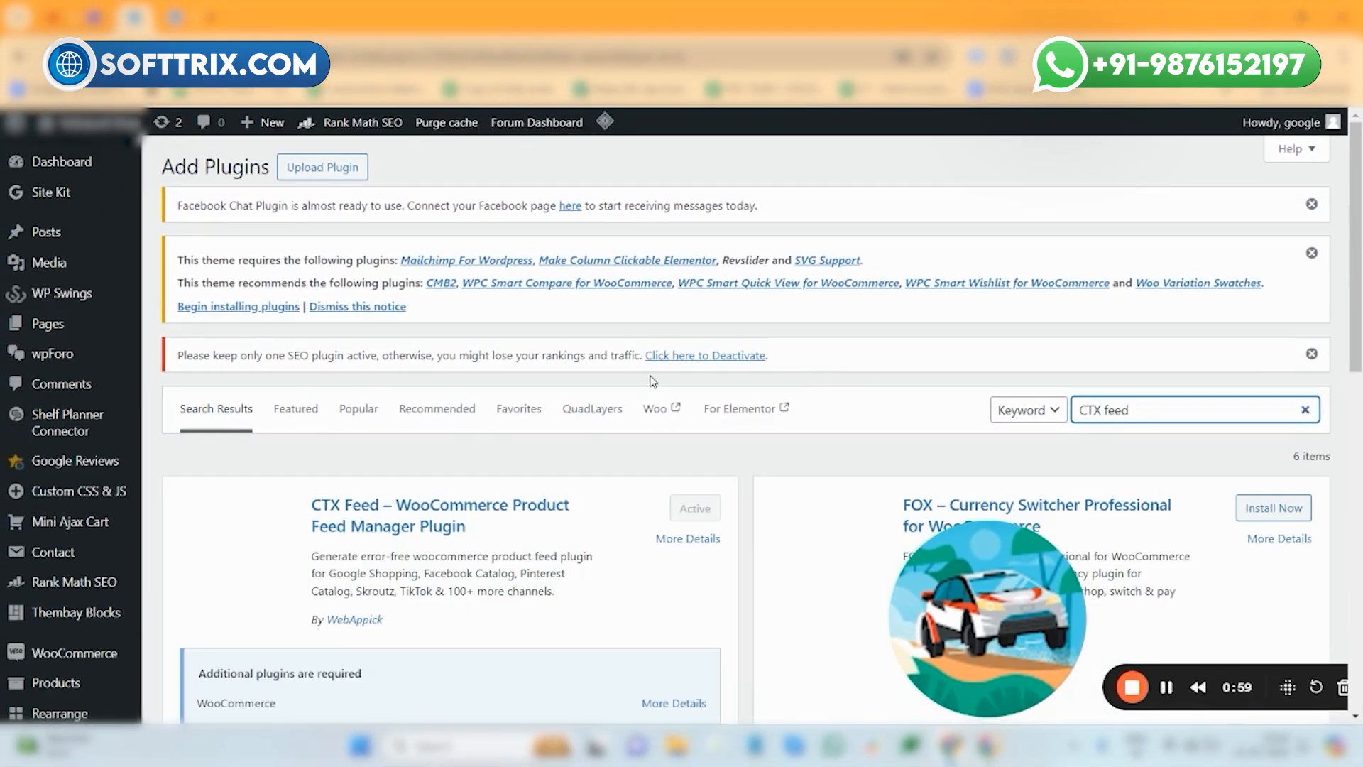
Step: Examine the search result for CTX Feed – WooCommerce Product Feed Manager Plugin and check its installation status
scroll(653, 381, down, 1)
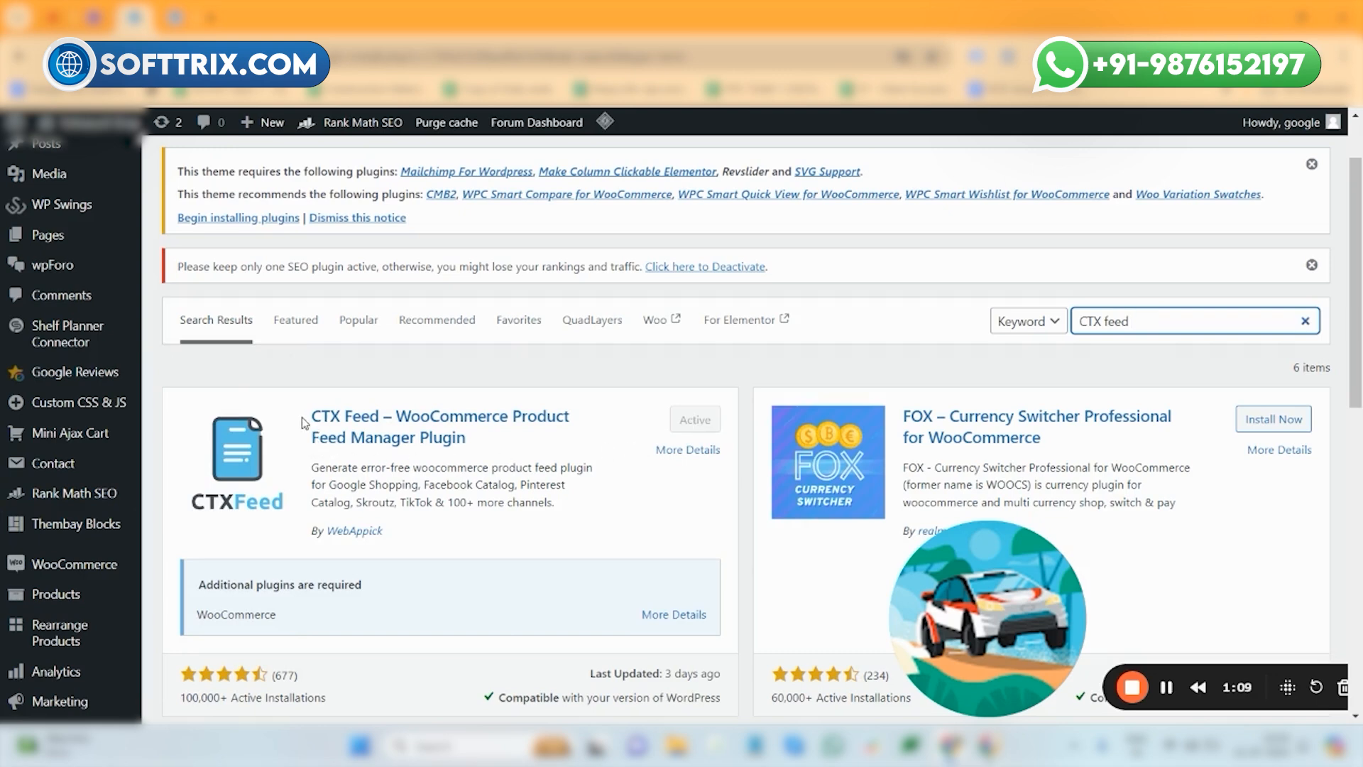
drag(304, 416, 560, 507)
click(627, 493)
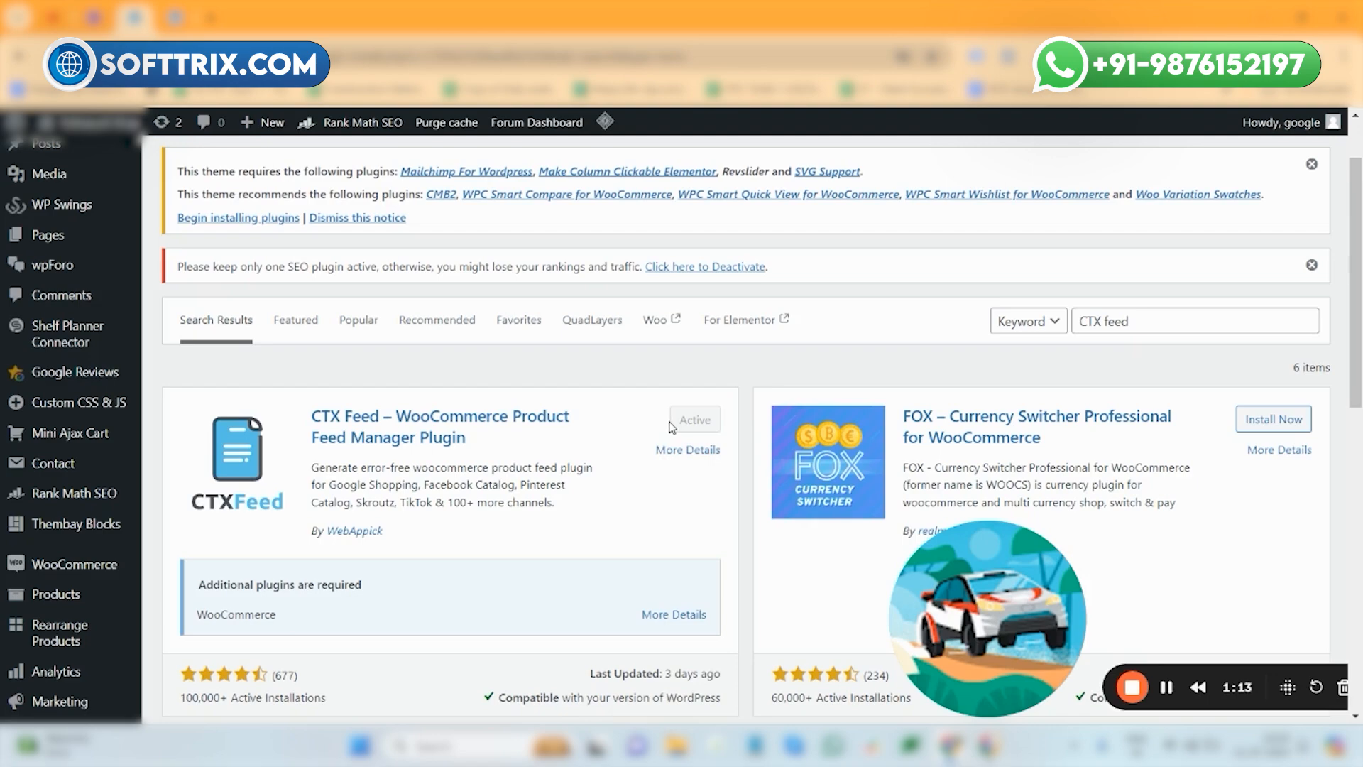
Step: Return to the installed plugins and find the CTX Feed entry by searching the page for "CTX"
scroll(281, 407, down, 6)
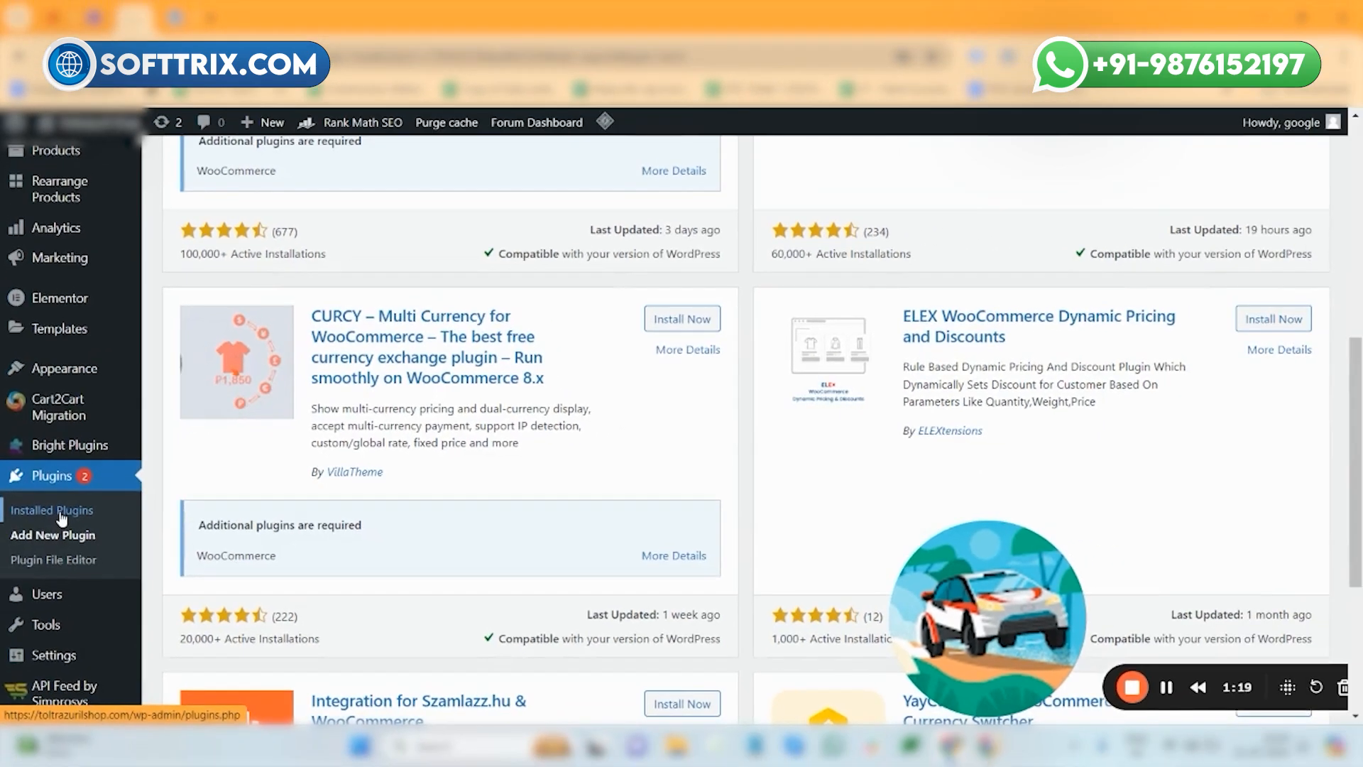
click(61, 514)
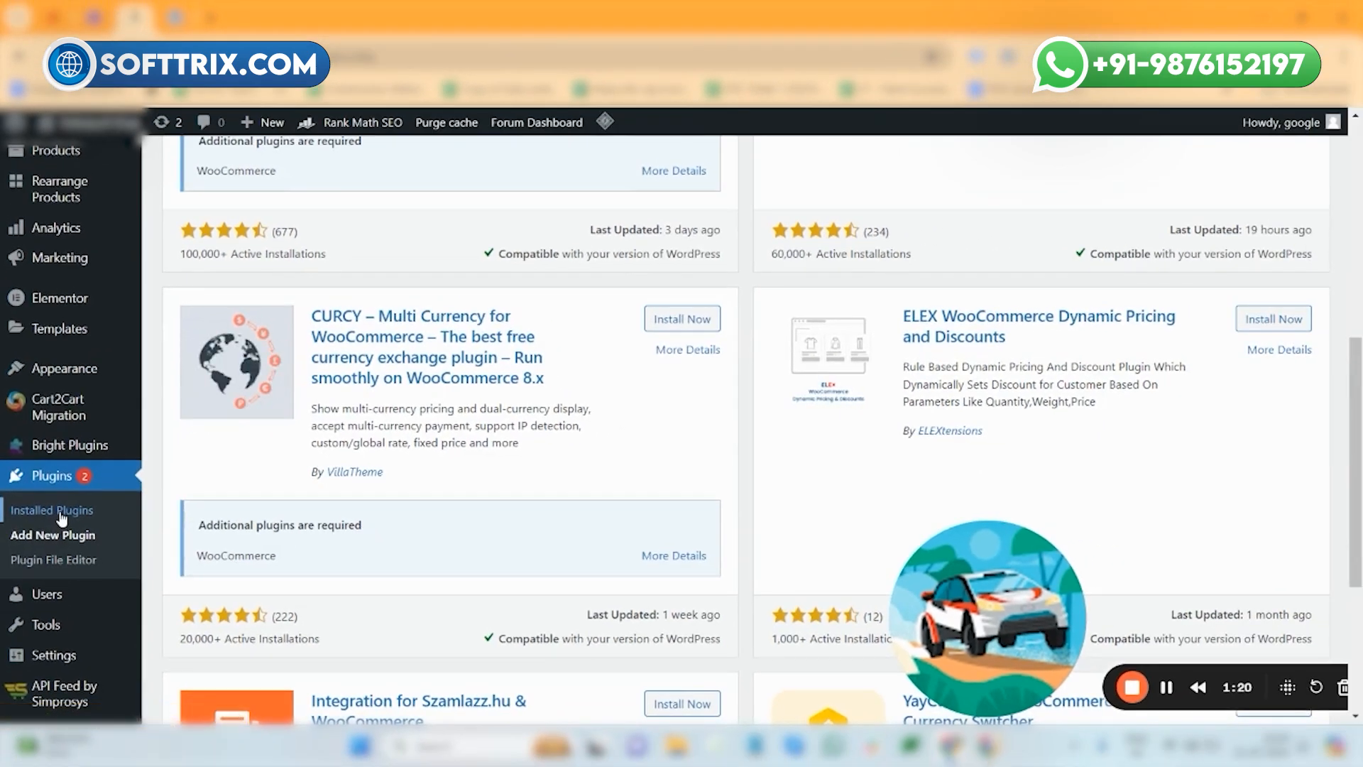
scroll(519, 500, down, 5)
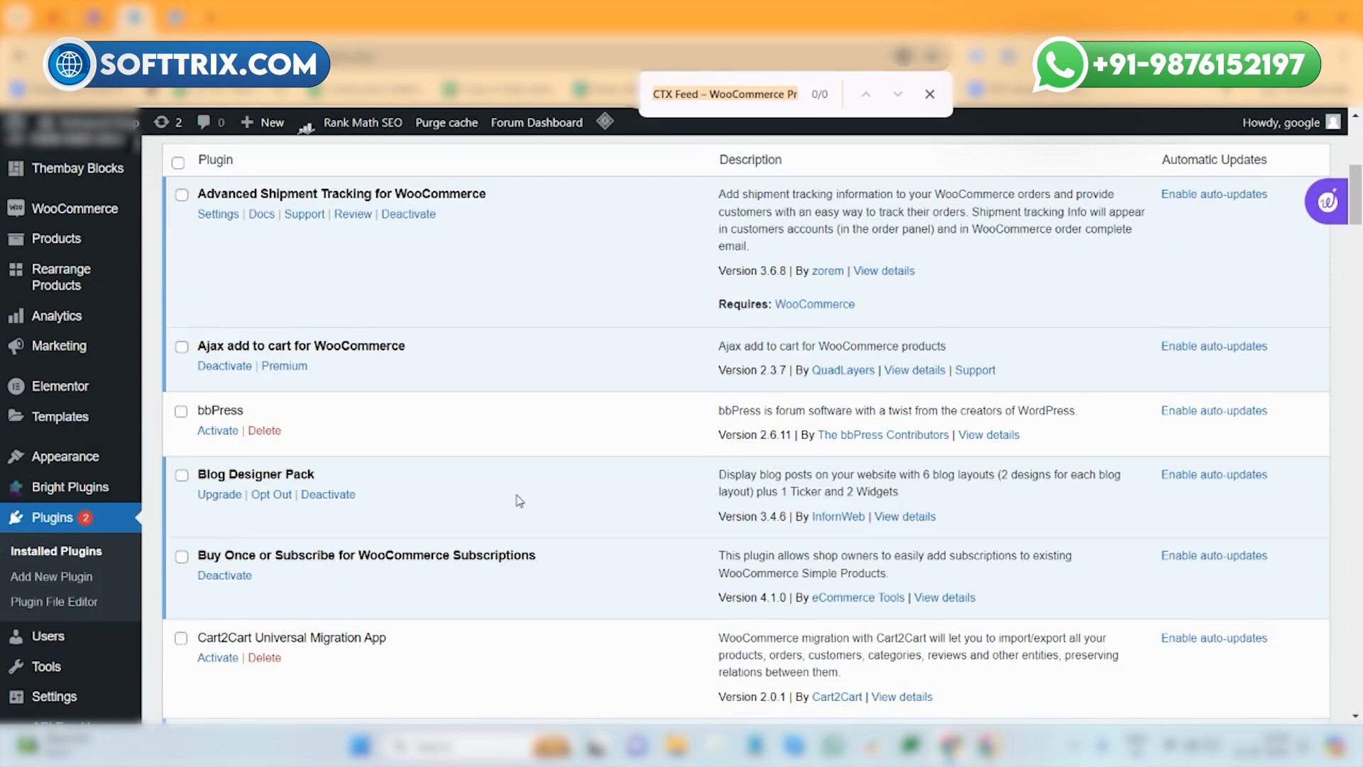
text(CTX)
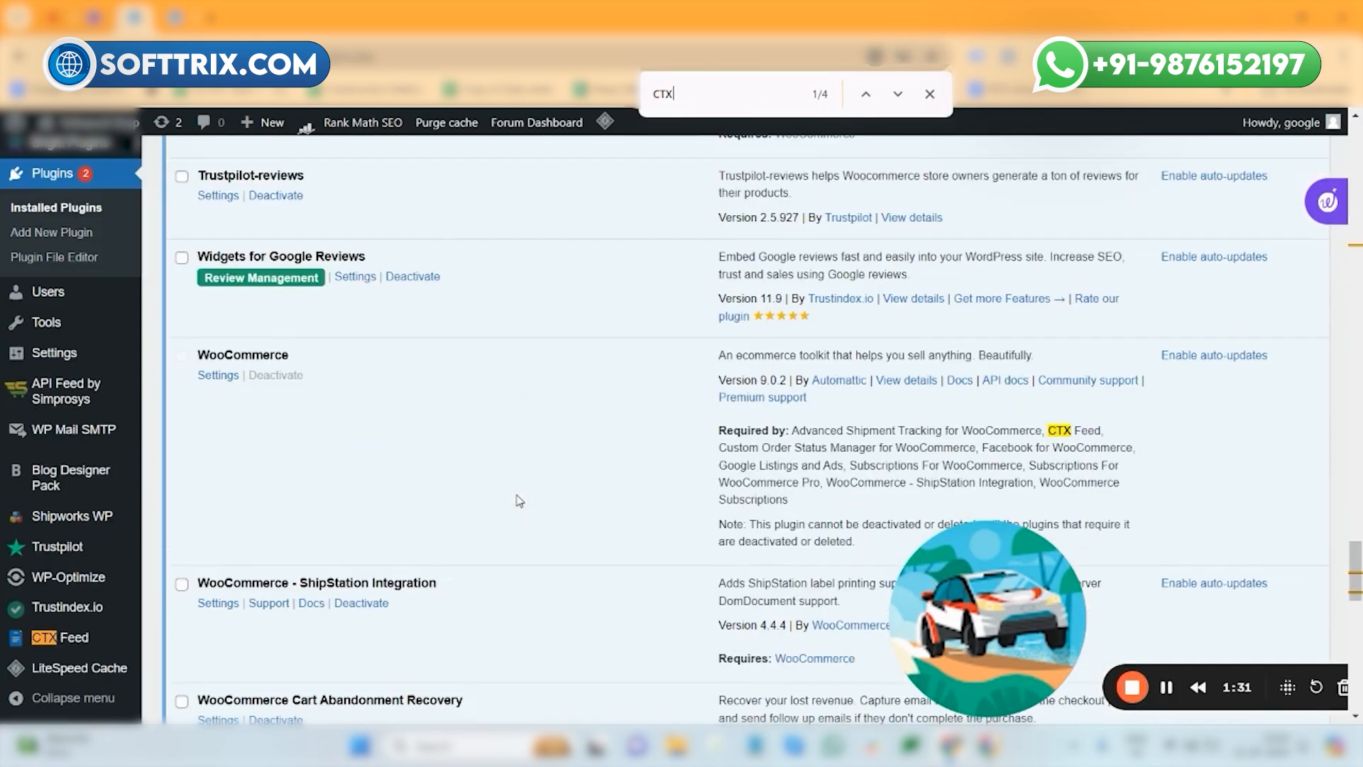
key(Return)
key(Return)
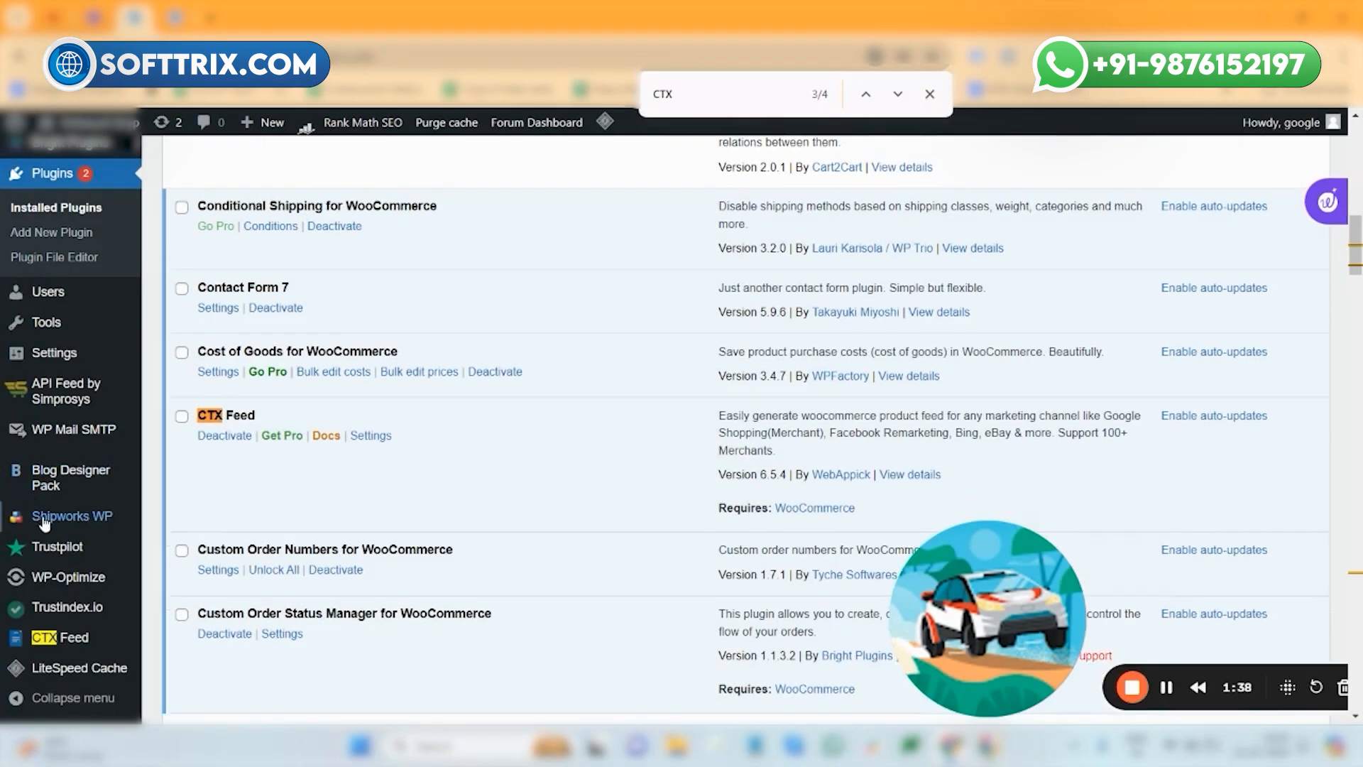
Step: Close the page search and open the Manage Feeds page of CTX Feed
scroll(85, 545, down, 3)
scroll(85, 546, up, 1)
scroll(85, 546, up, 5)
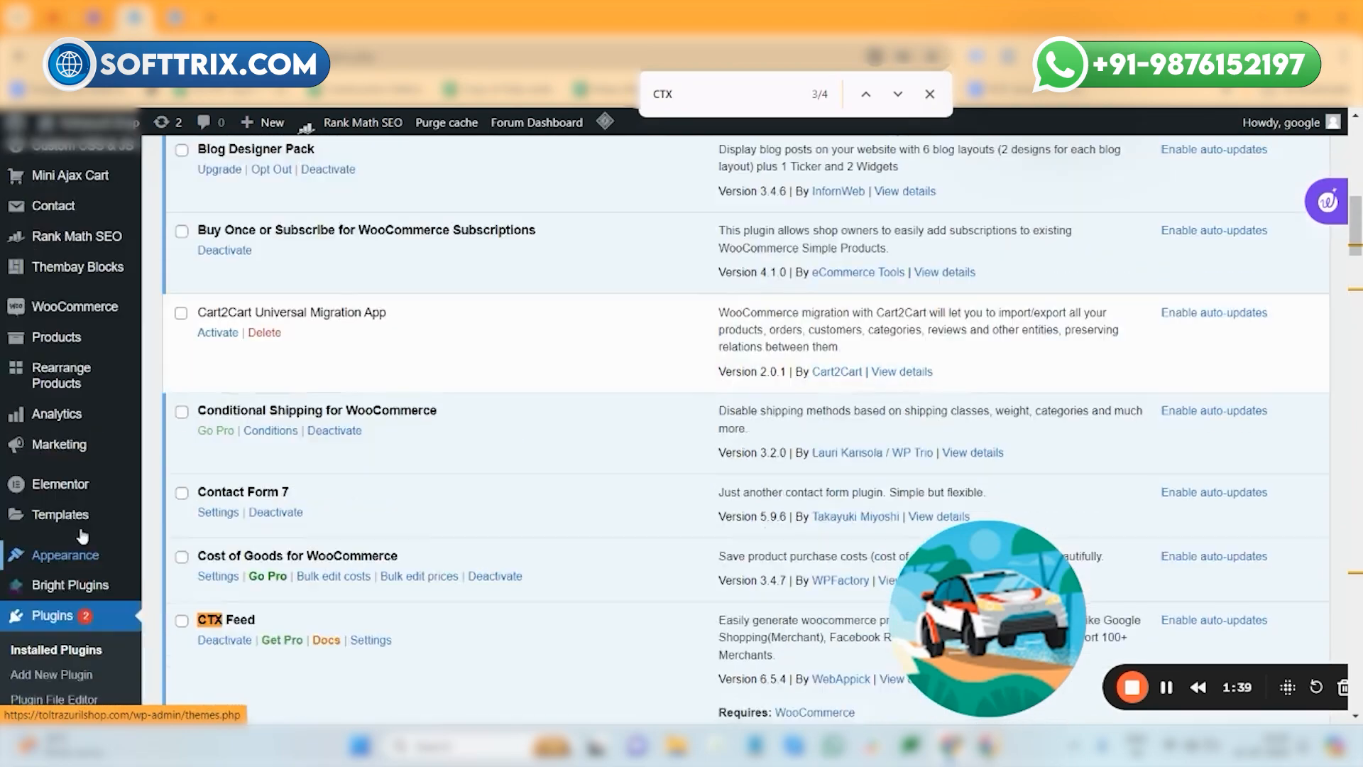
scroll(79, 497, down, 2)
scroll(78, 478, up, 1)
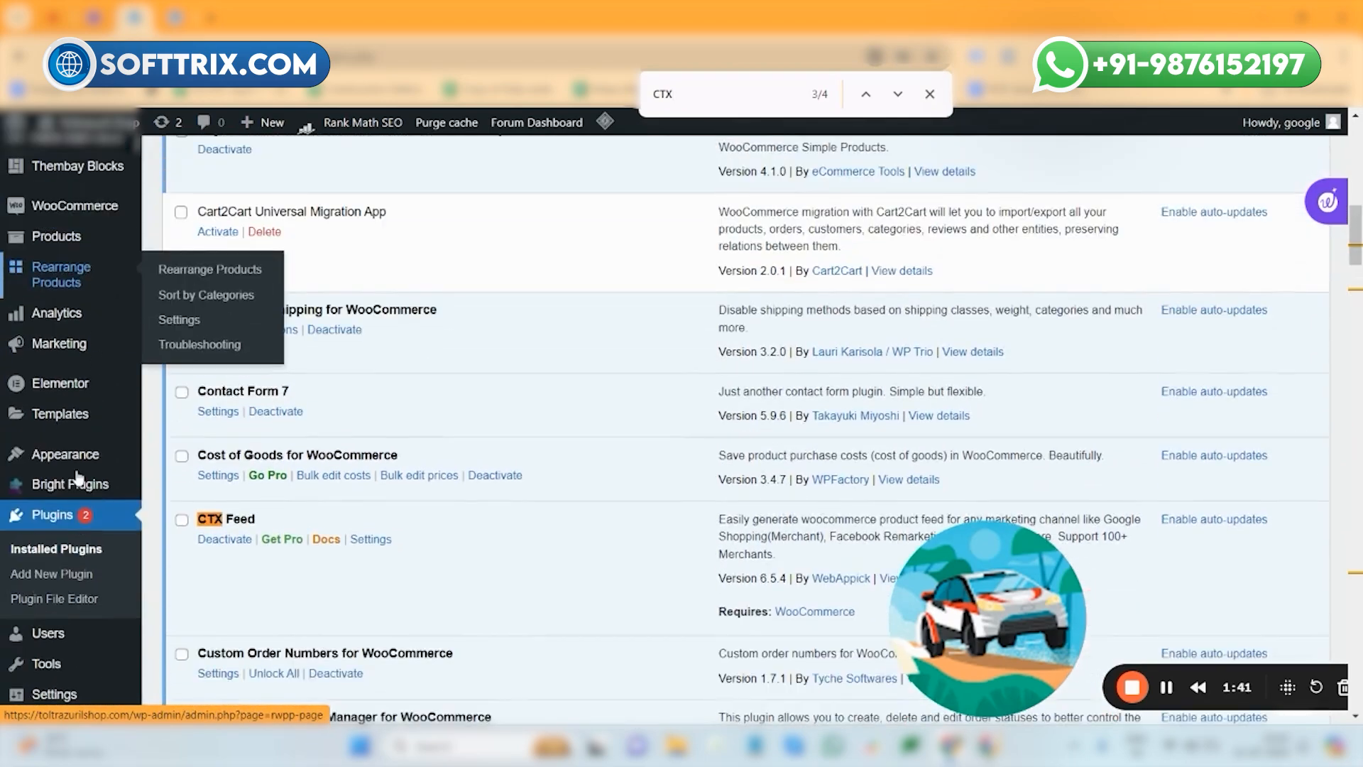
scroll(78, 478, down, 5)
scroll(78, 477, down, 1)
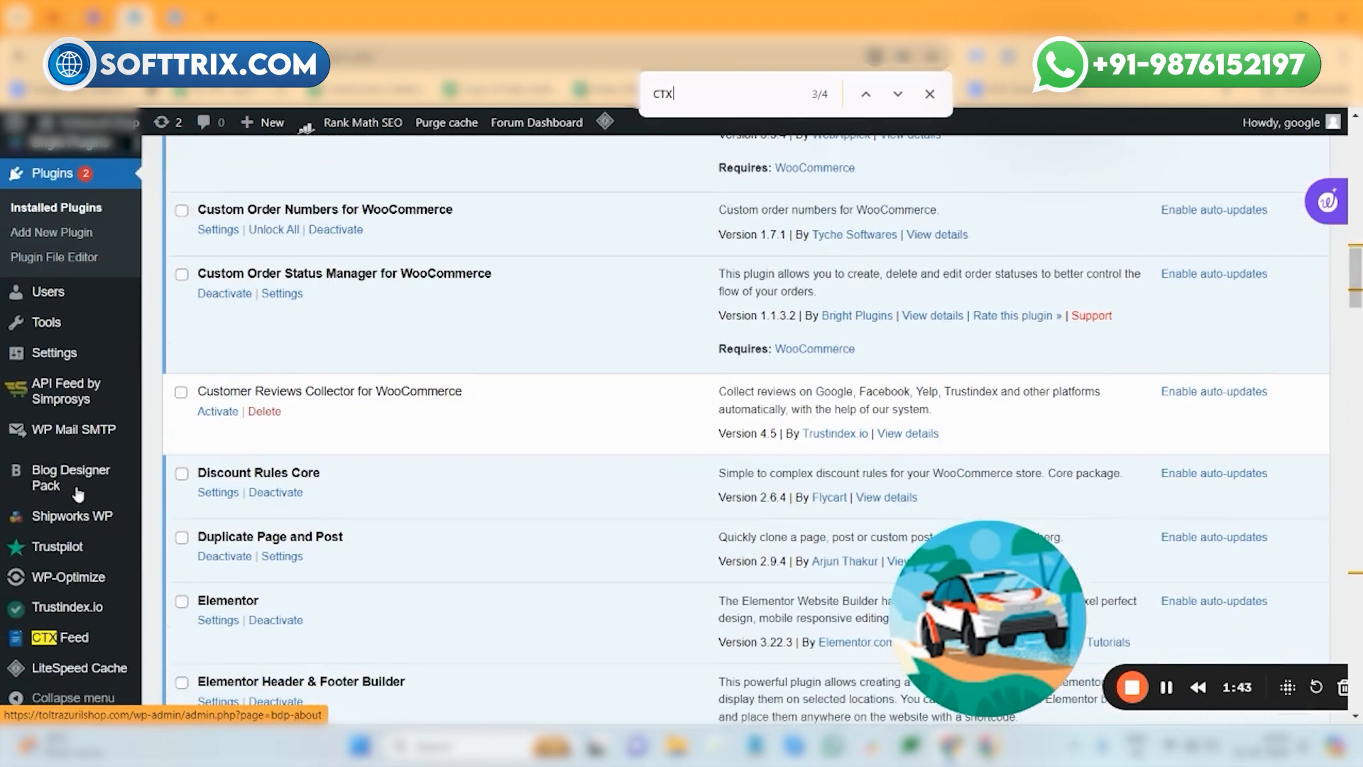
mouse_move(67, 643)
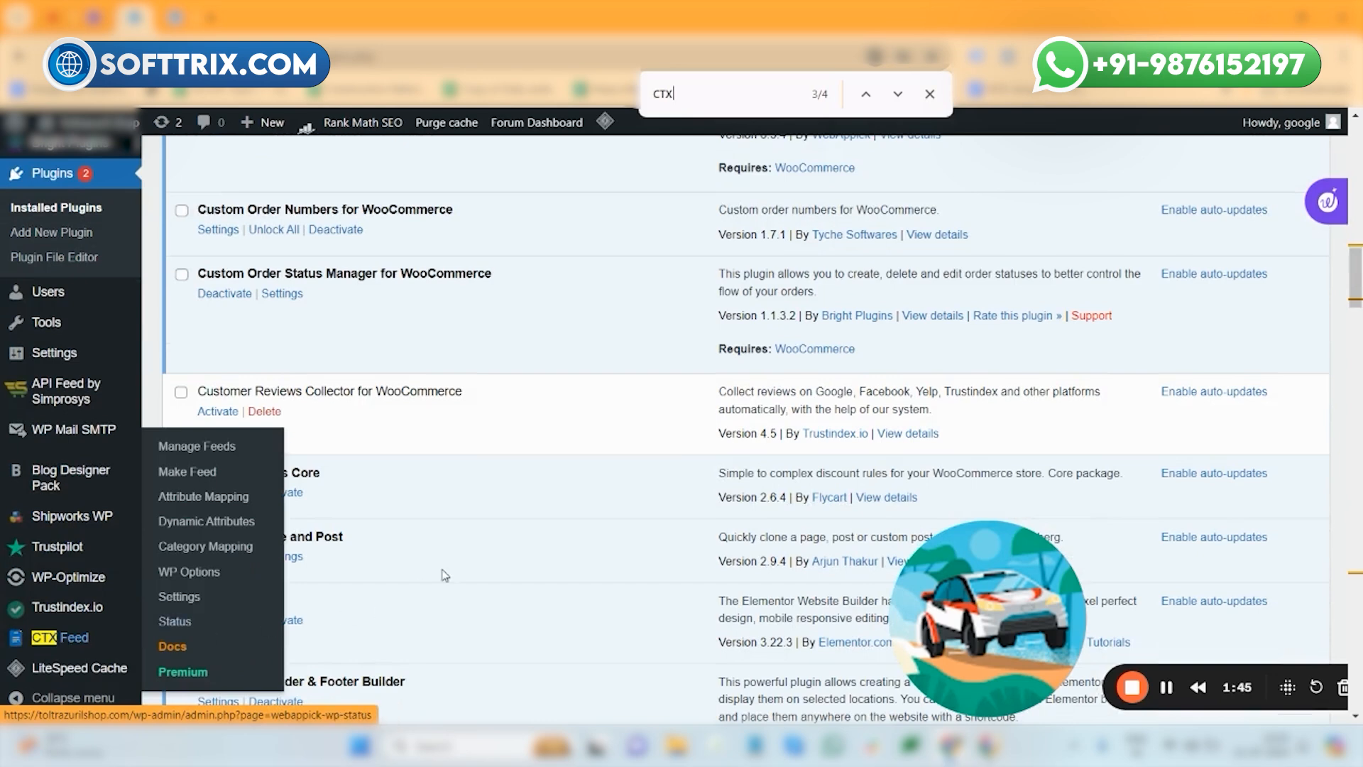
click(927, 95)
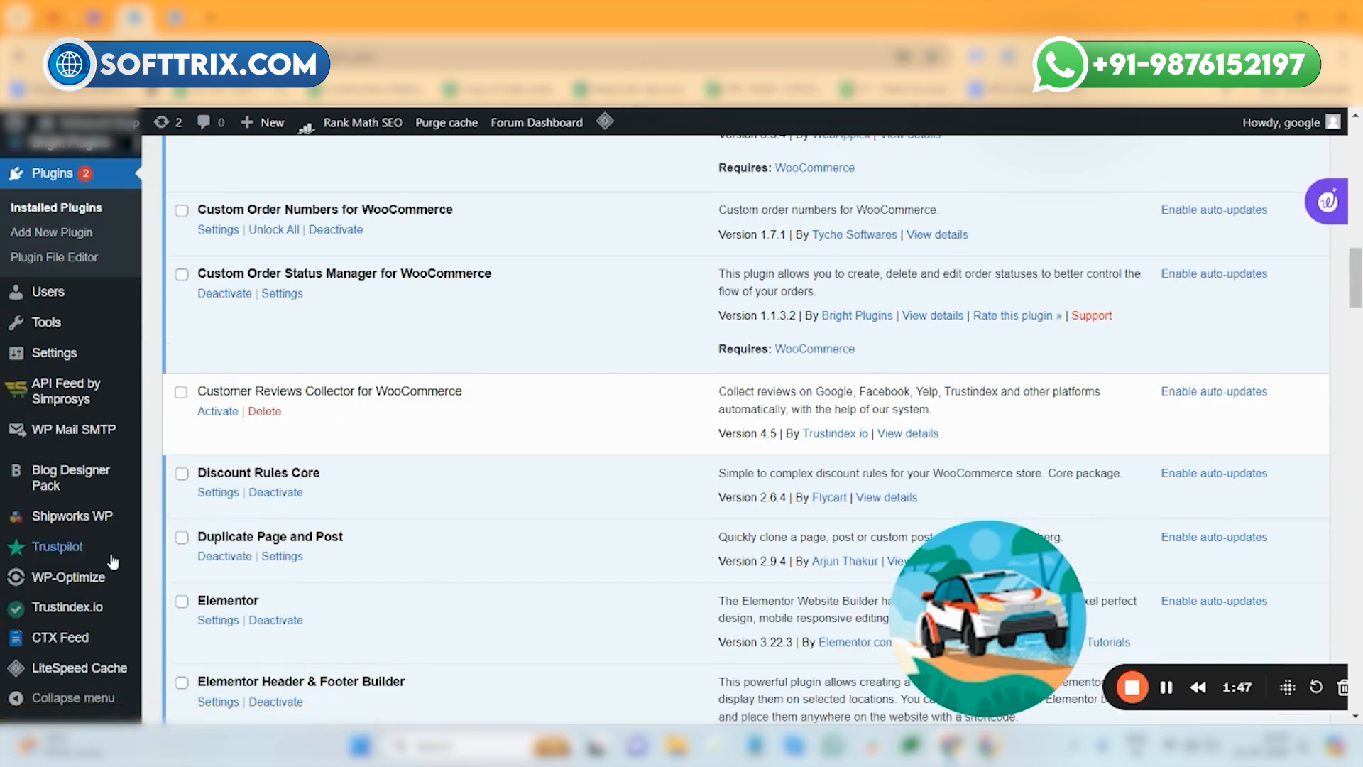
scroll(110, 582, down, 5)
mouse_move(71, 642)
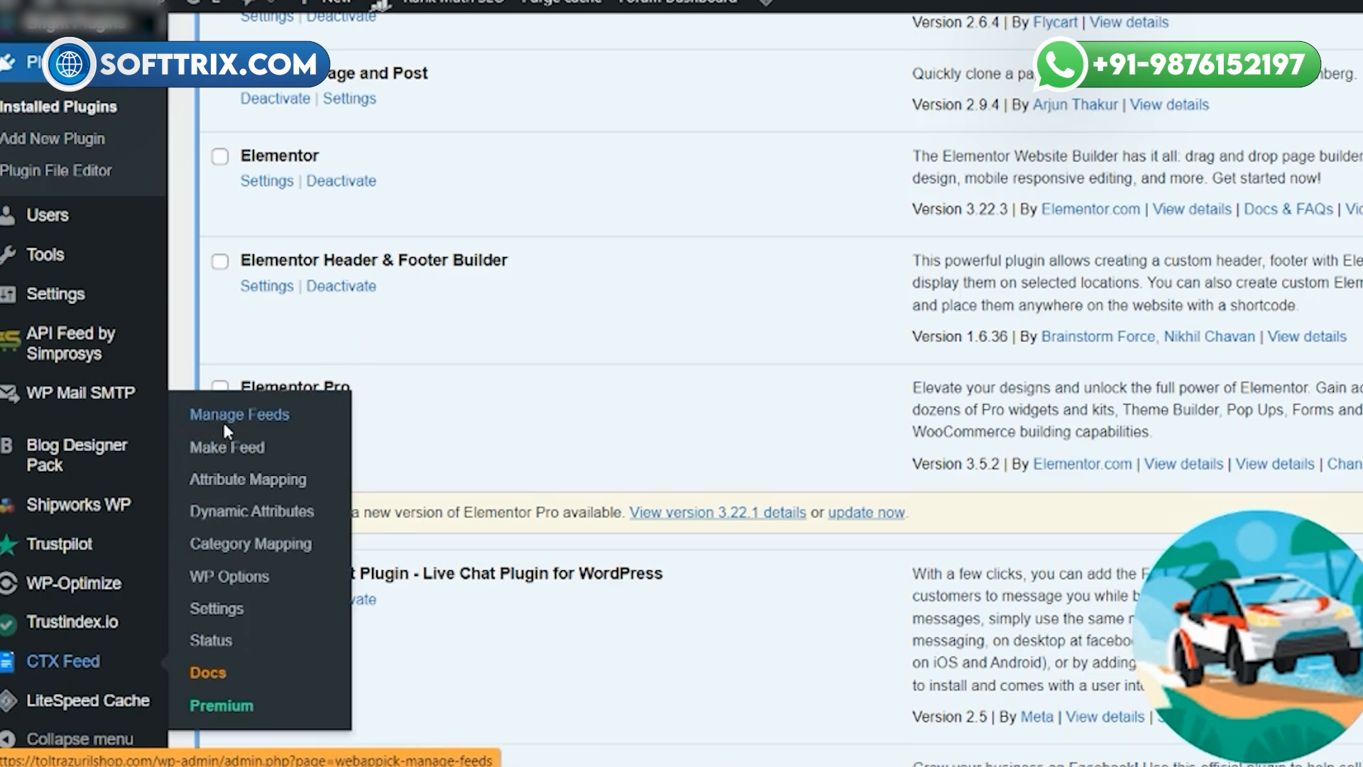
click(224, 423)
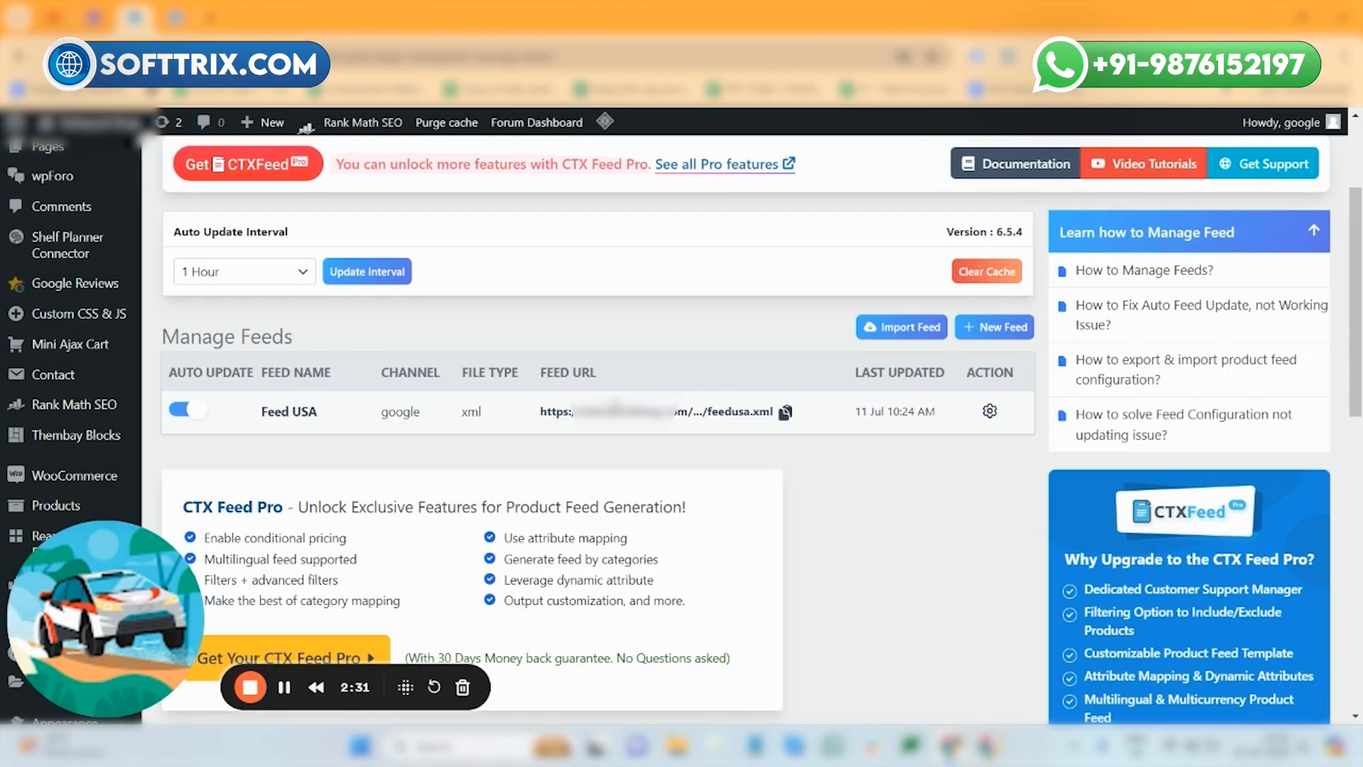
Step: Start a new product feed and bring its content settings into view
click(983, 328)
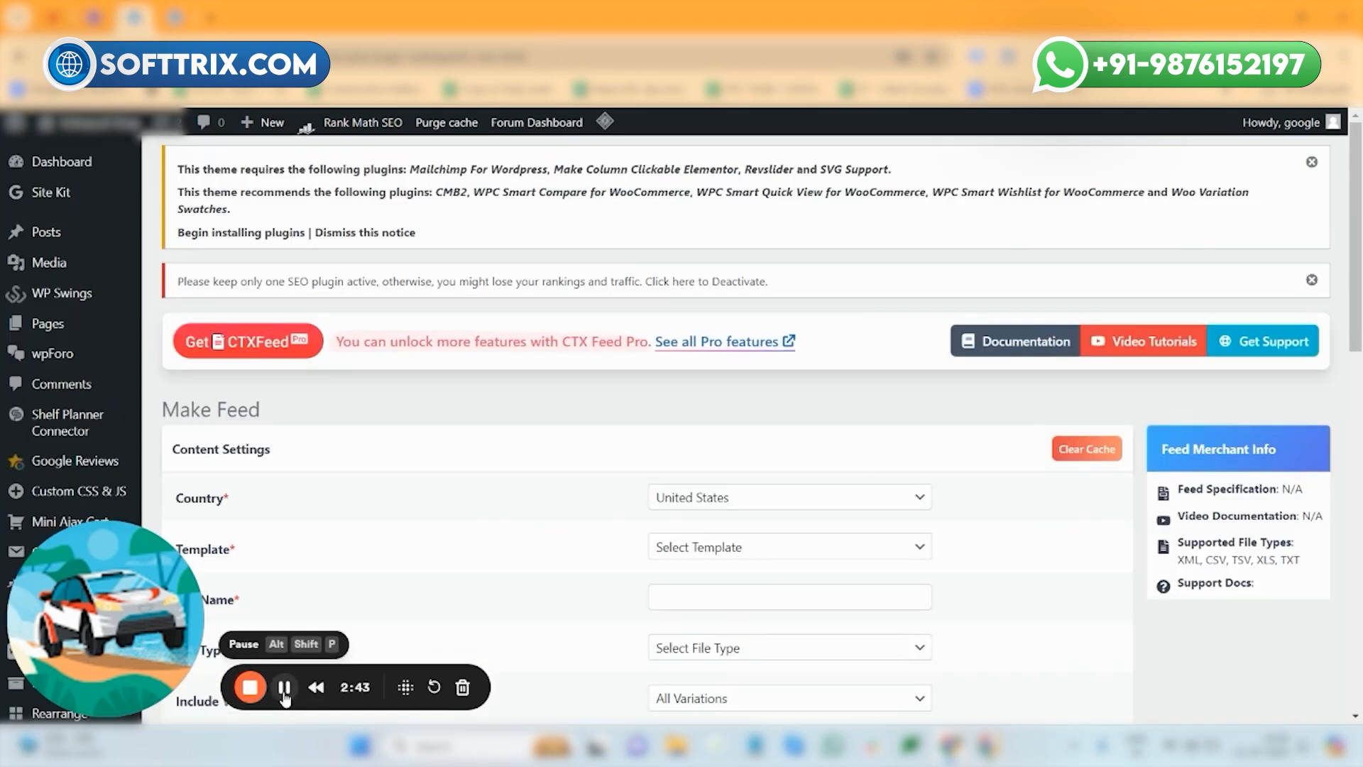
scroll(442, 481, down, 3)
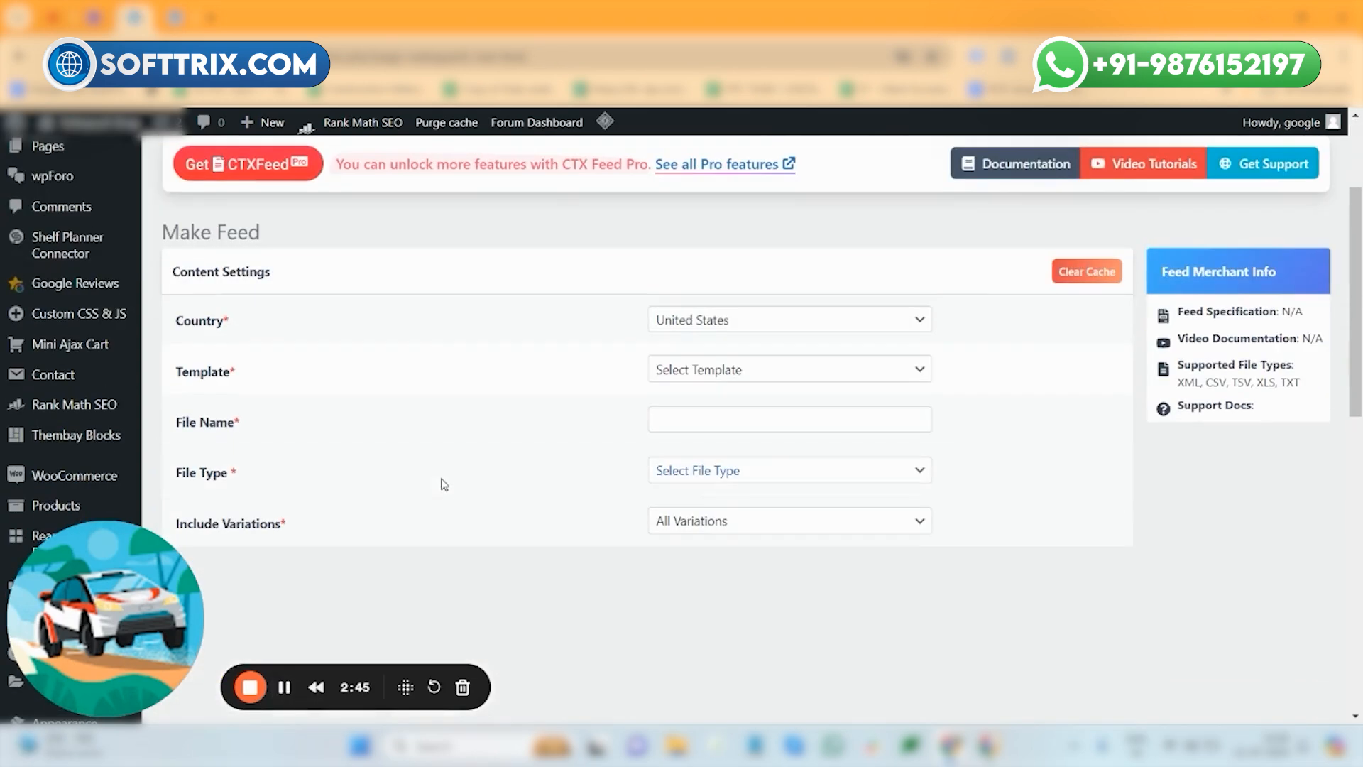
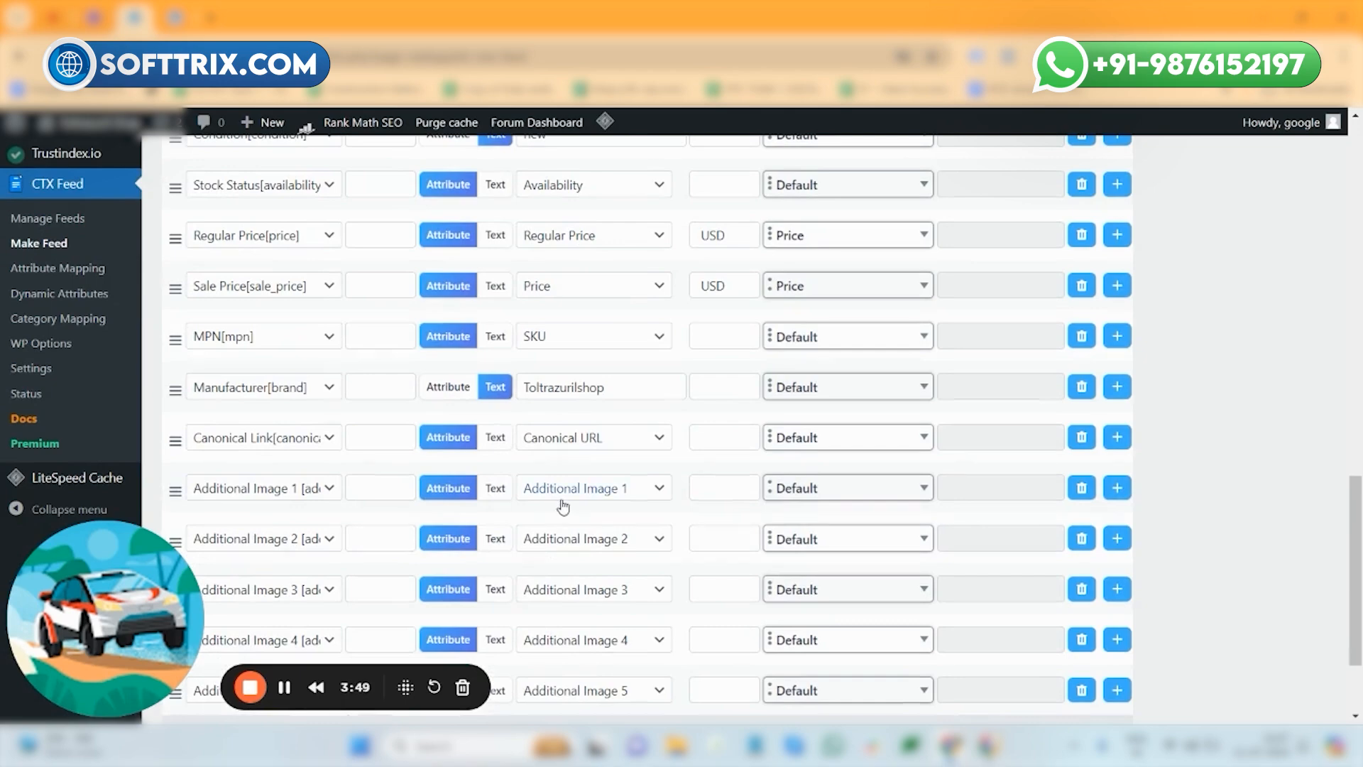
Step: Review the feed's attribute mapping rows, including product category, condition, prices, MPN, brand and additional images
scroll(556, 418, up, 3)
scroll(560, 504, down, 4)
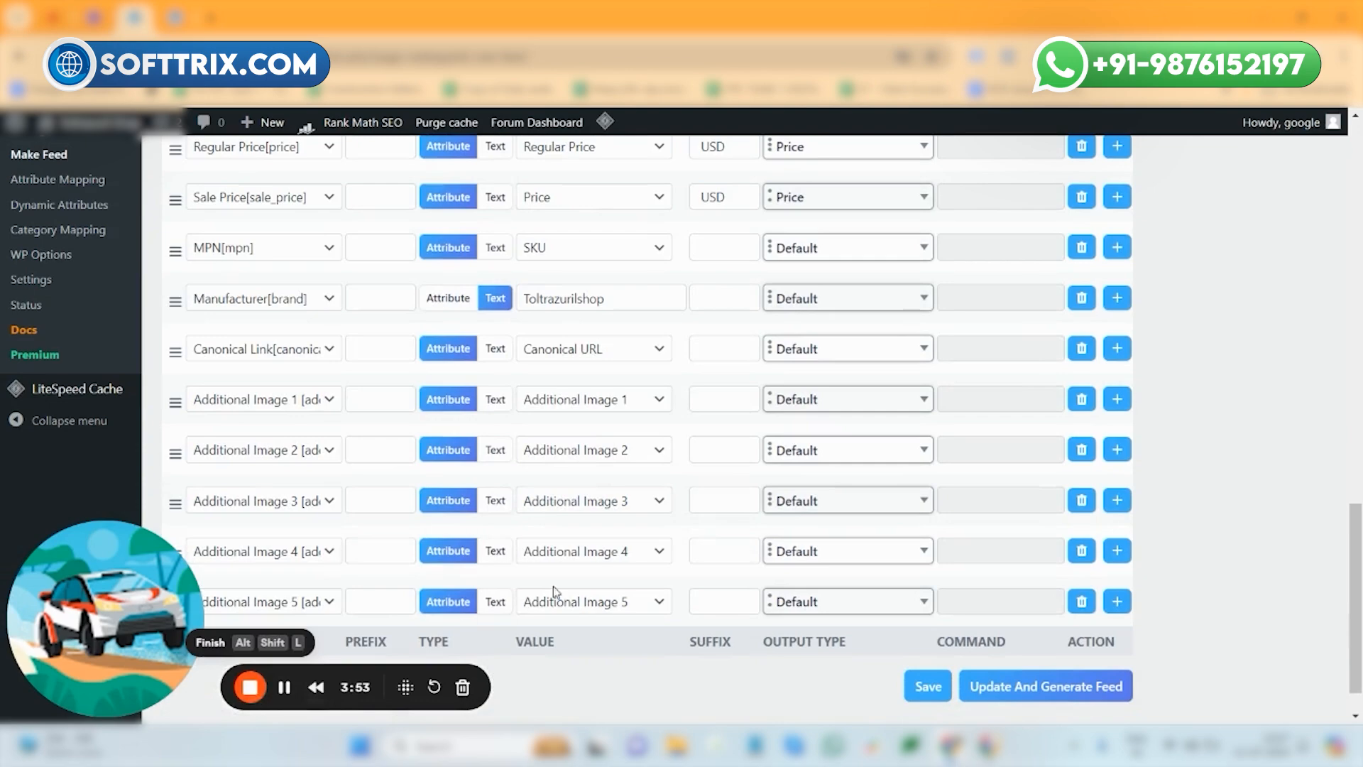
scroll(612, 410, up, 6)
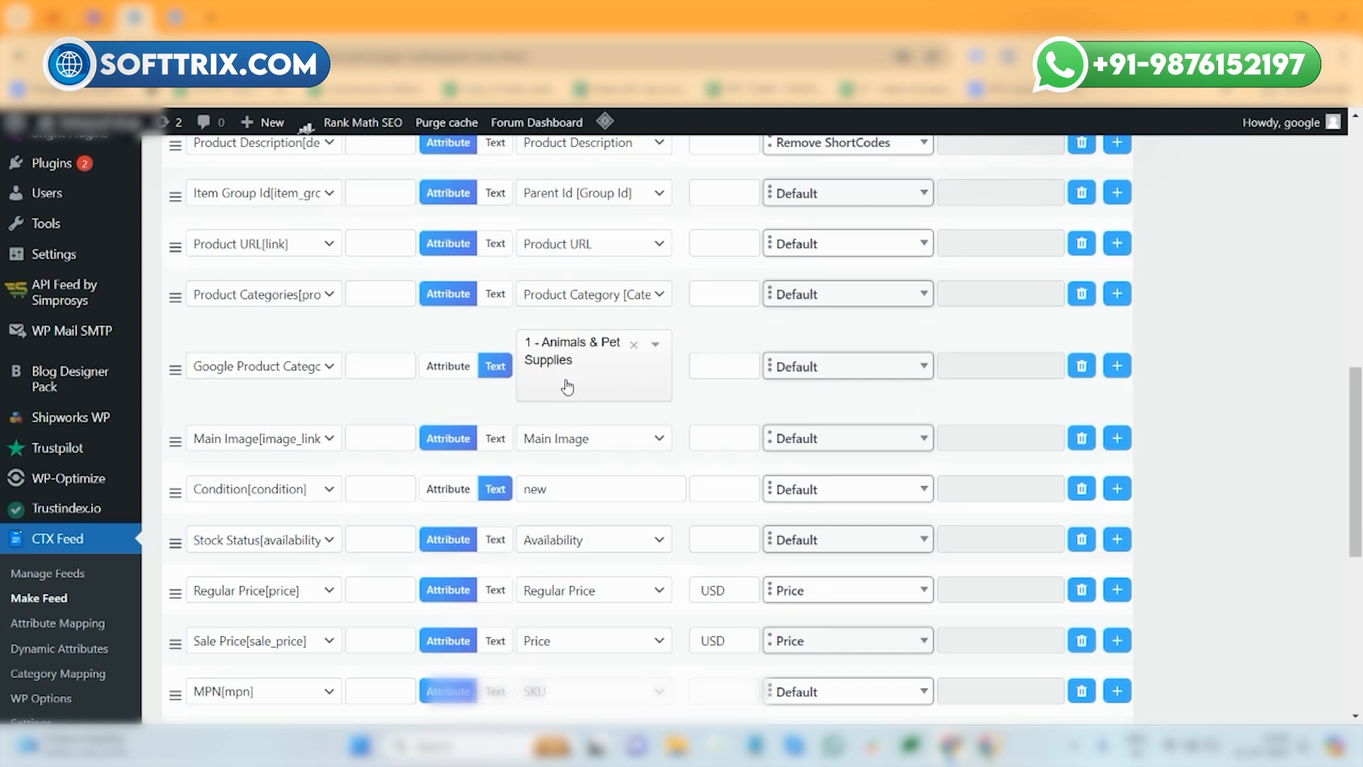
scroll(565, 368, down, 1)
scroll(565, 368, down, 3)
scroll(565, 368, down, 4)
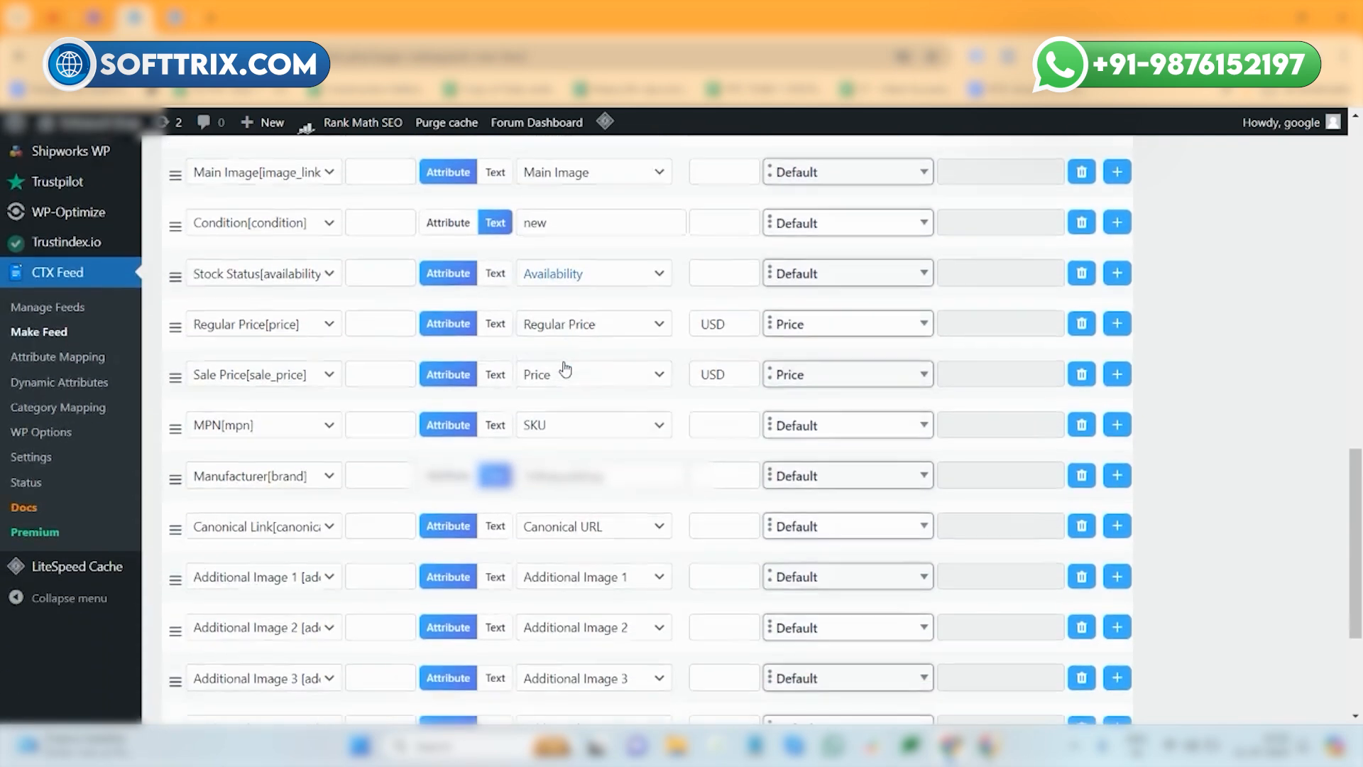
Step: Re-examine the feed's attribute mapping from product ID and categories to condition, stock status, prices, MPN, manufacturer and additional images
scroll(565, 369, down, 3)
scroll(565, 369, up, 6)
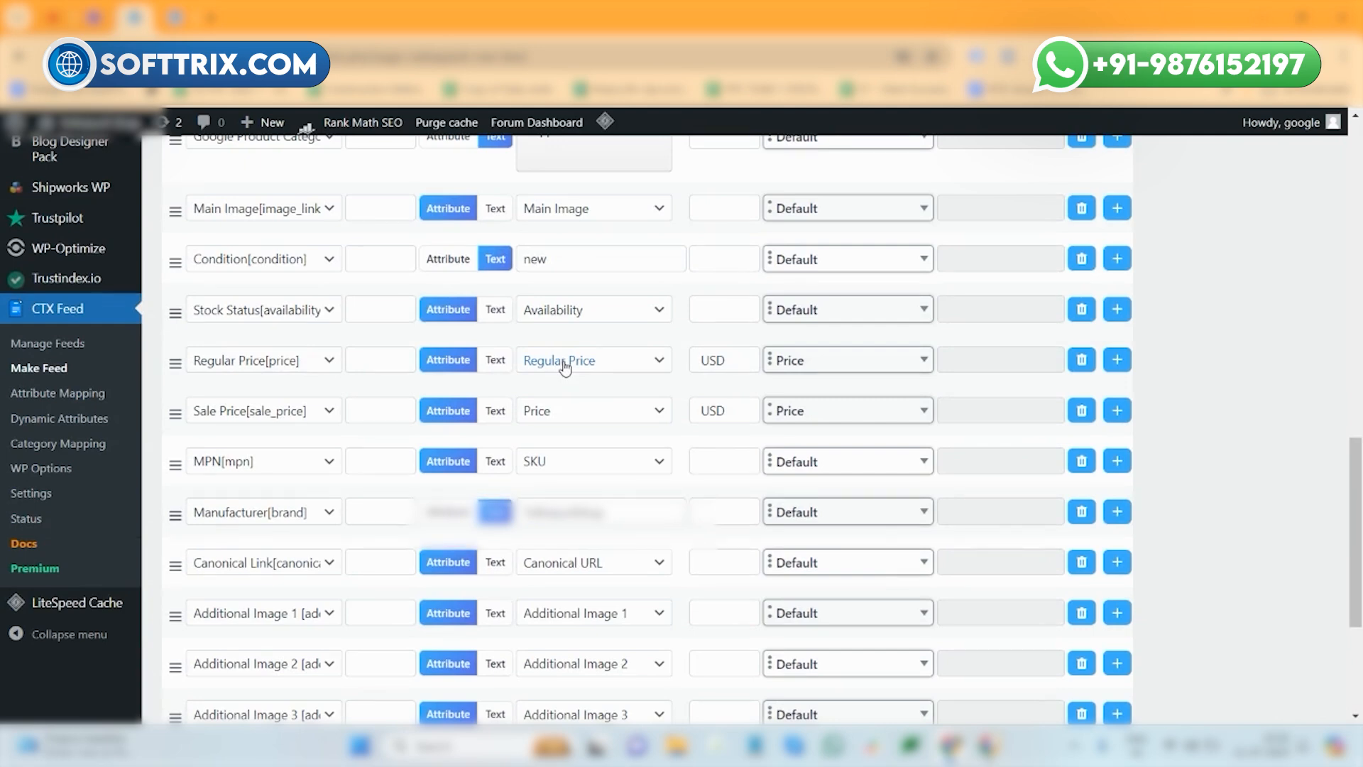
scroll(565, 369, up, 3)
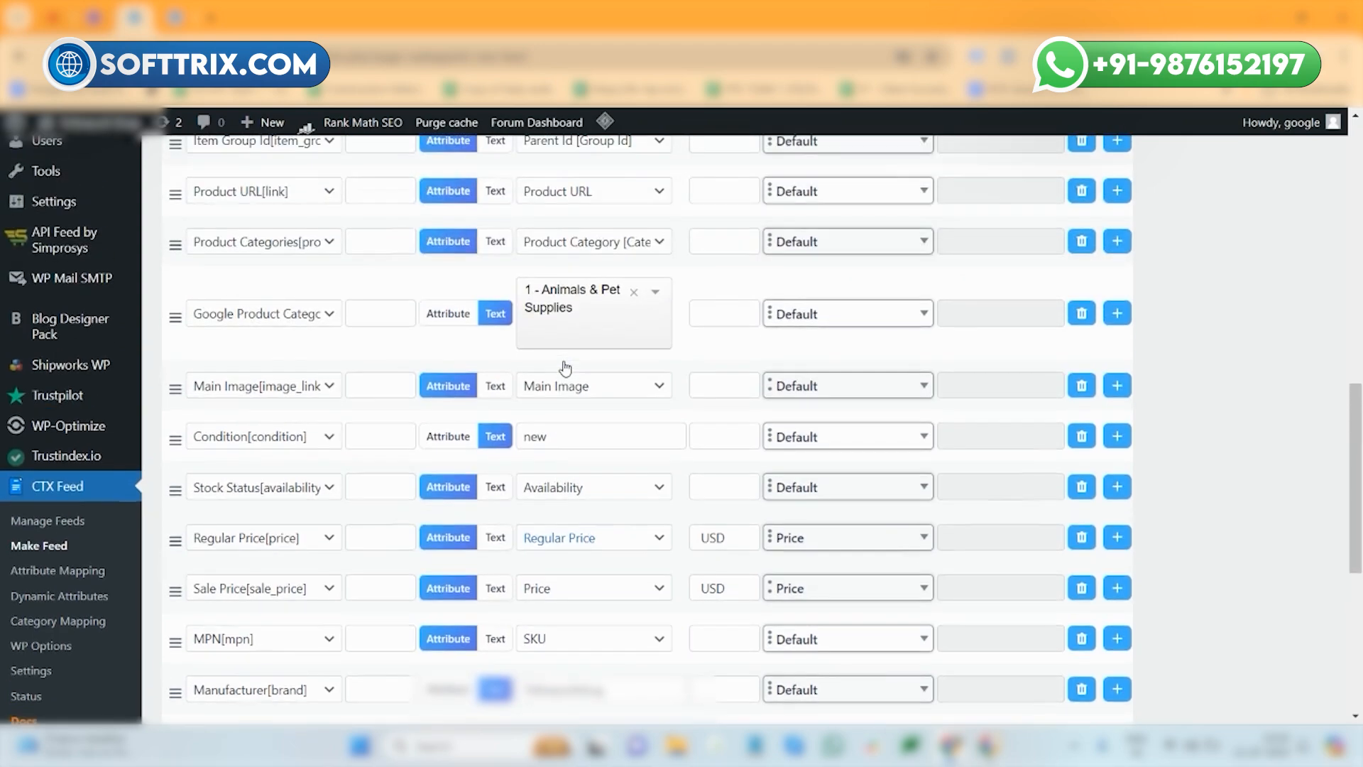
scroll(566, 366, up, 6)
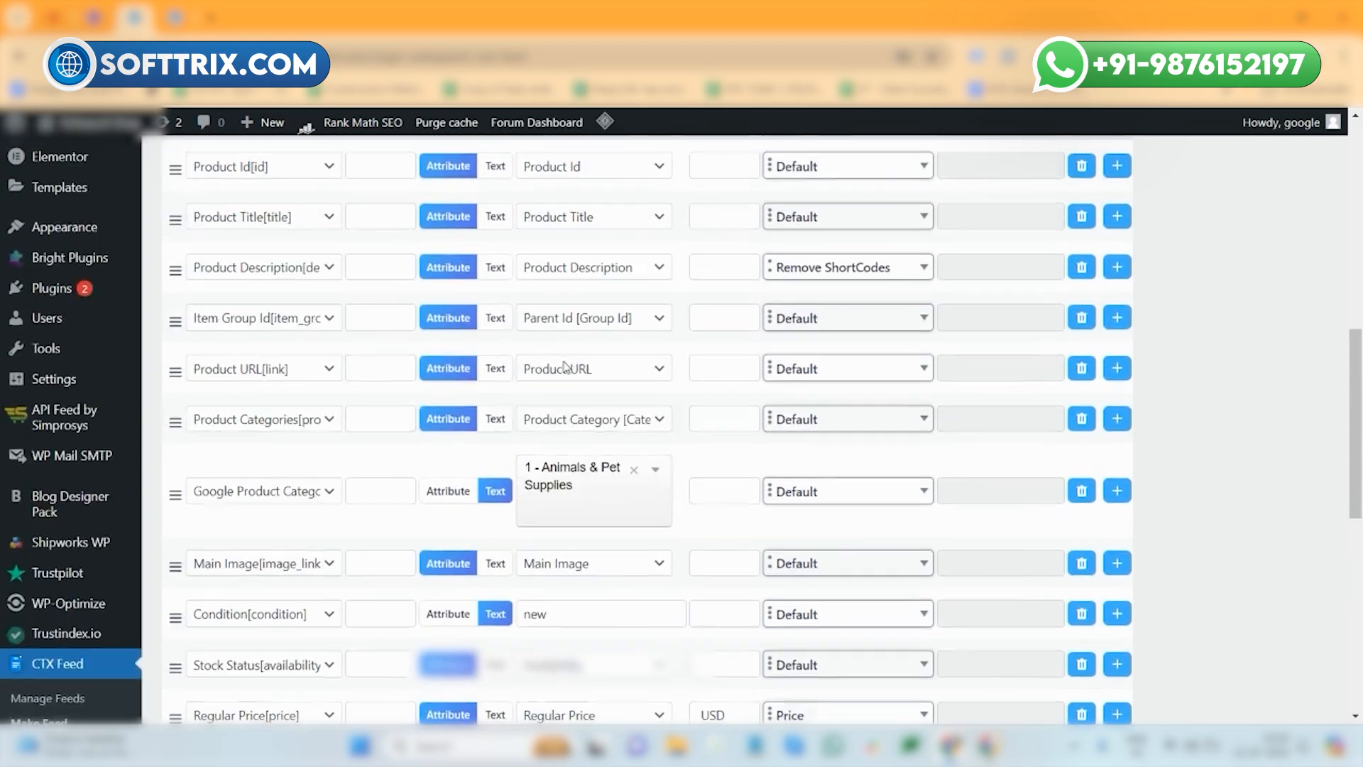
scroll(566, 367, down, 5)
scroll(565, 369, down, 4)
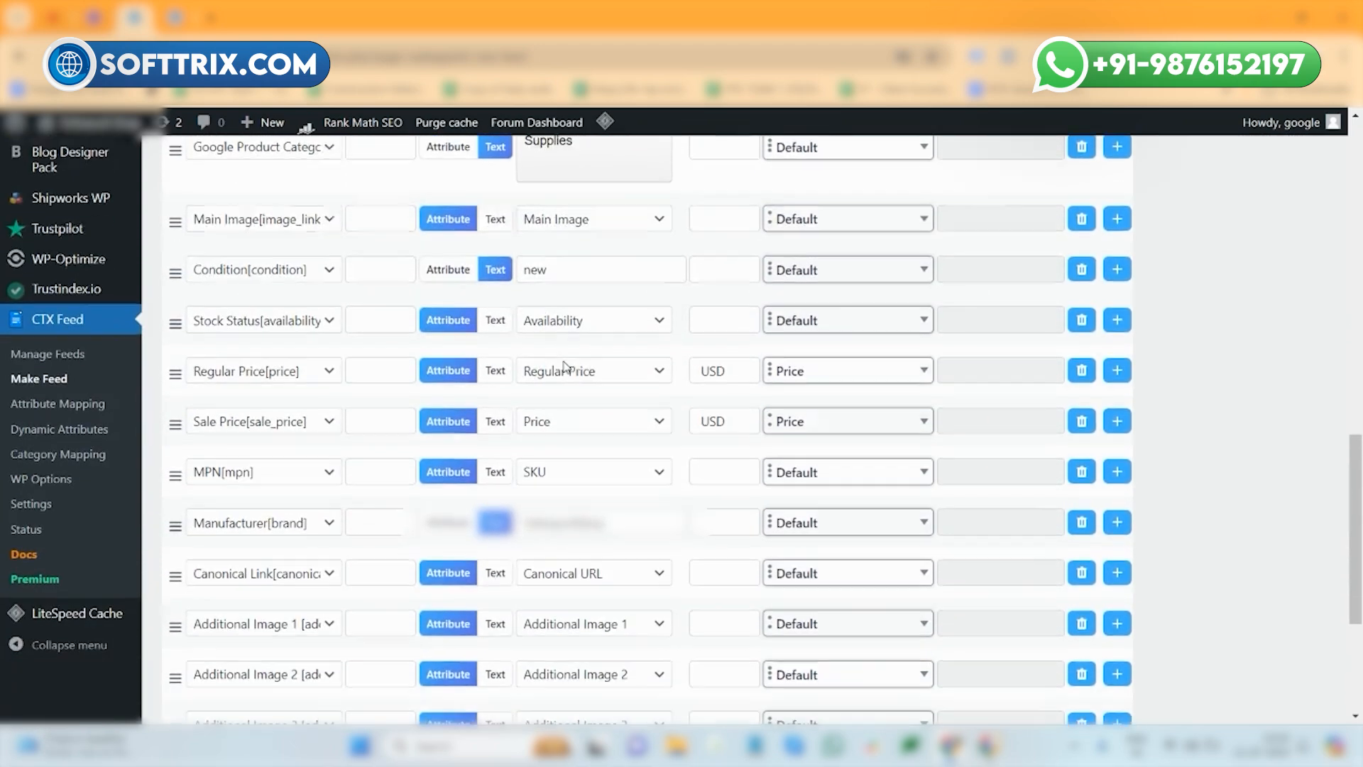
scroll(565, 366, down, 1)
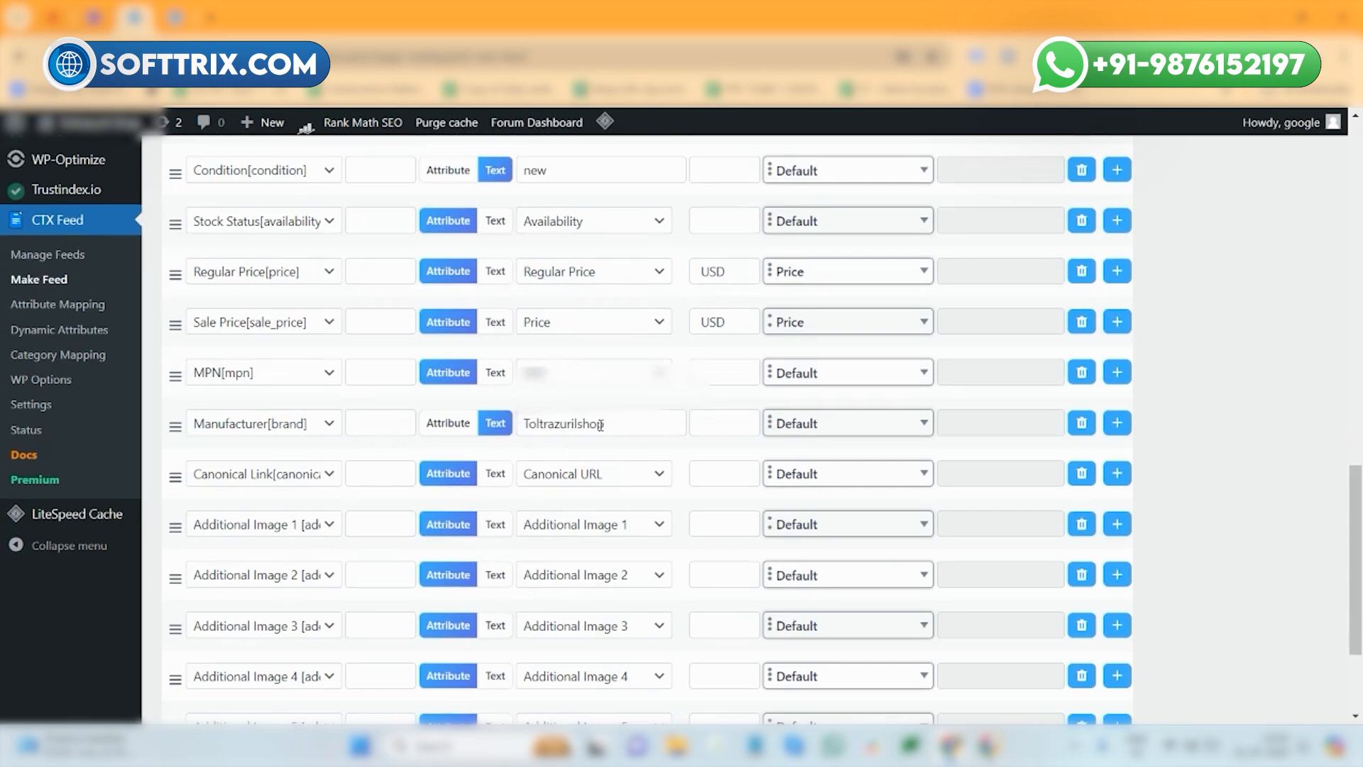
scroll(600, 425, down, 2)
scroll(603, 431, up, 4)
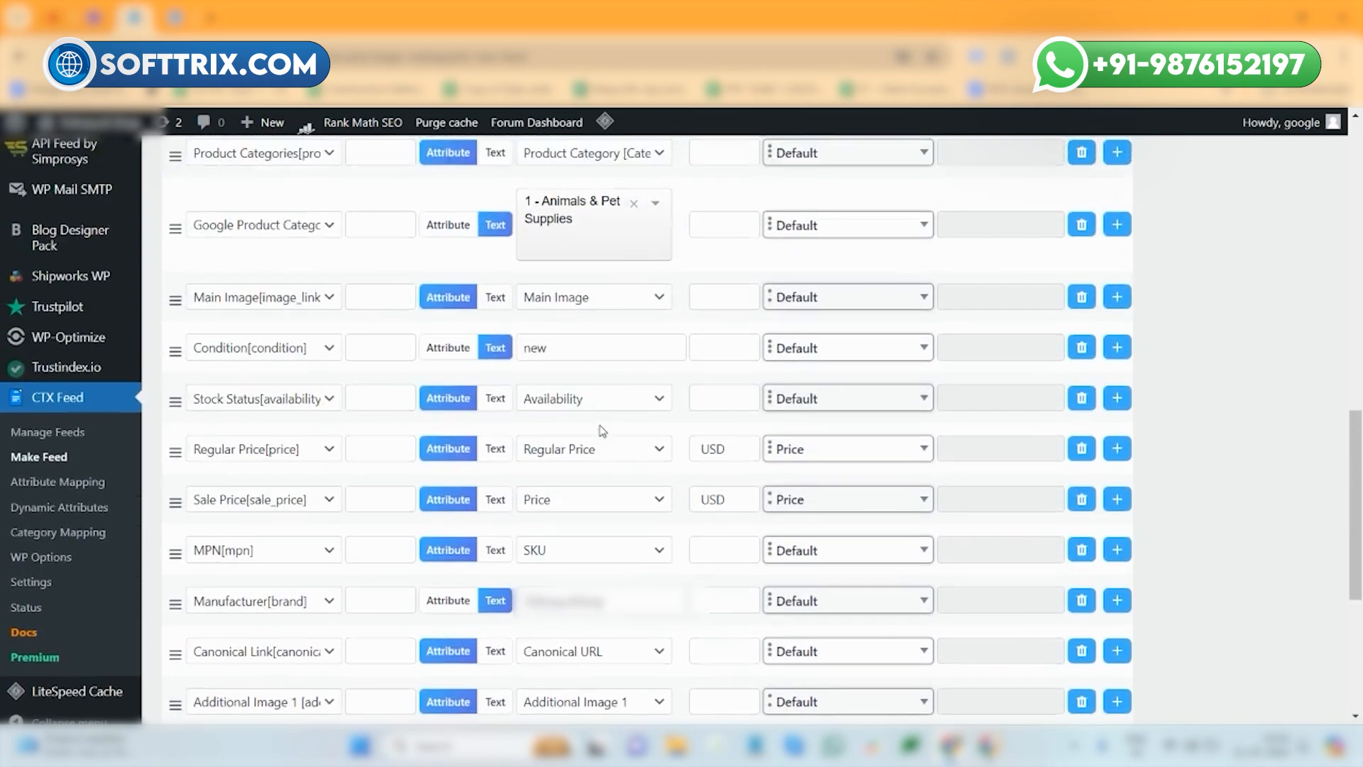
scroll(602, 431, up, 6)
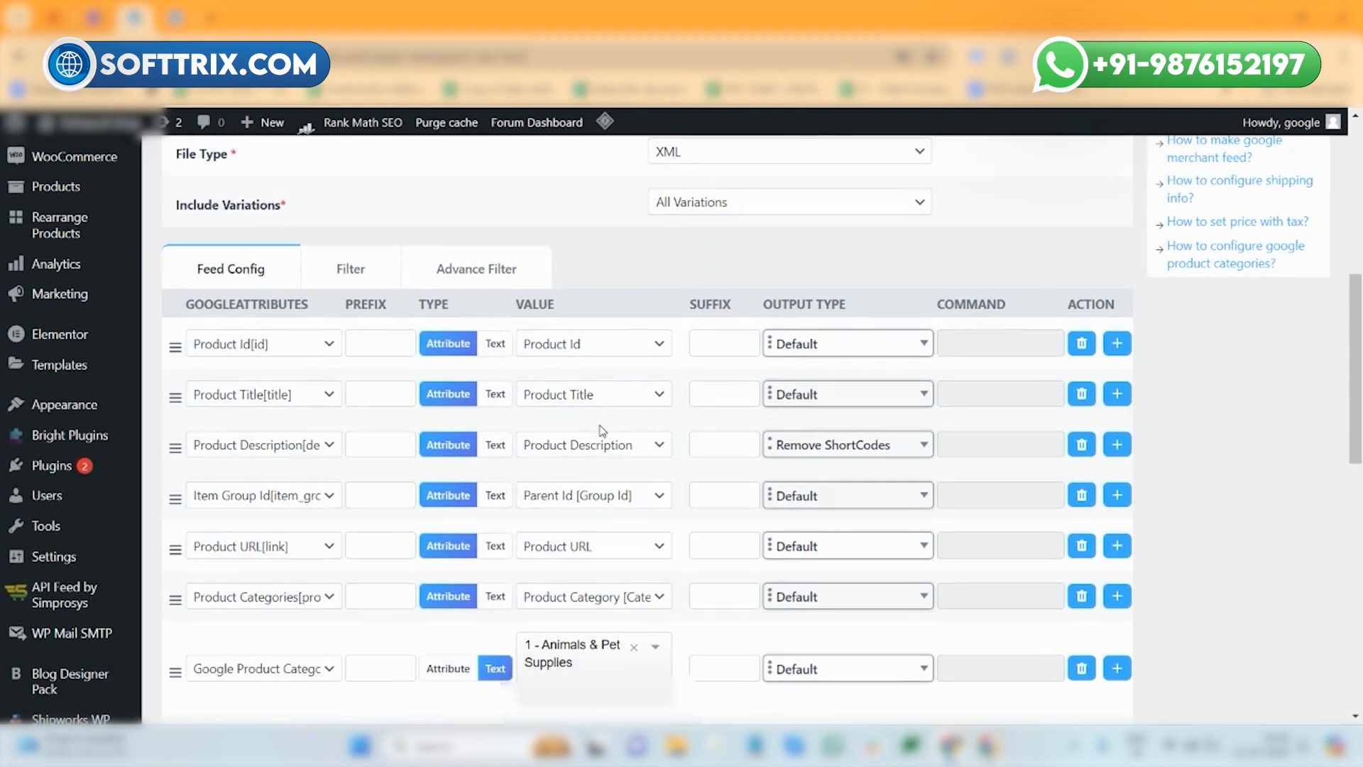
scroll(603, 430, down, 8)
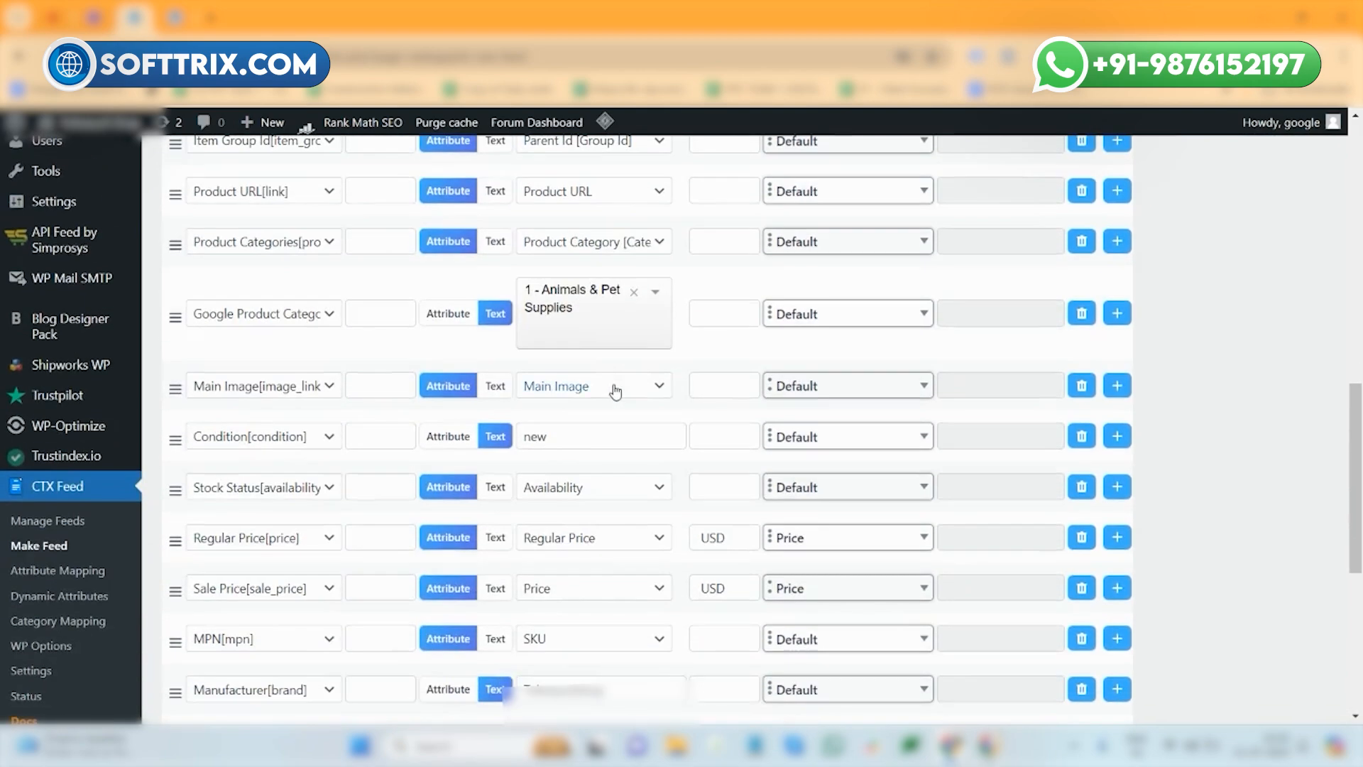
scroll(616, 391, down, 1)
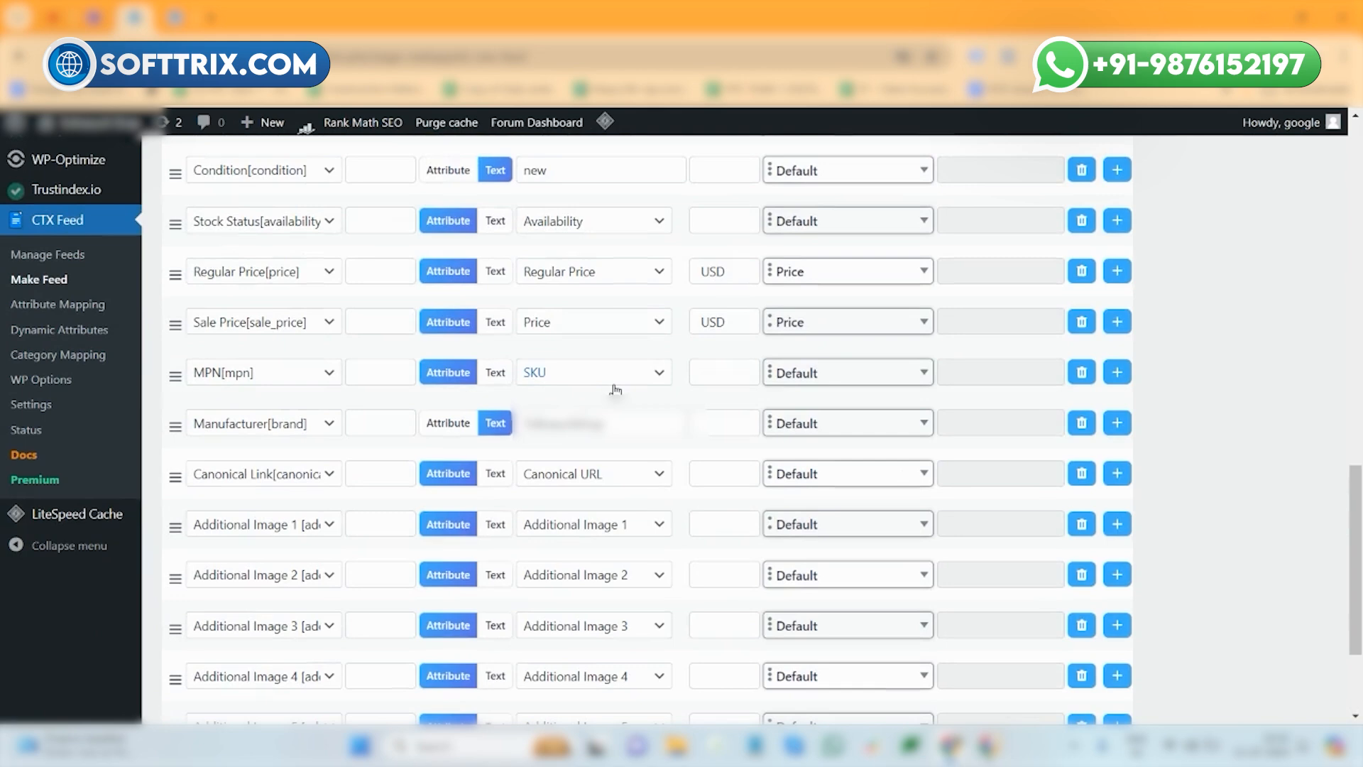
Step: Try to generate the feed and fill in the required file name as Feed Australia
scroll(614, 391, down, 3)
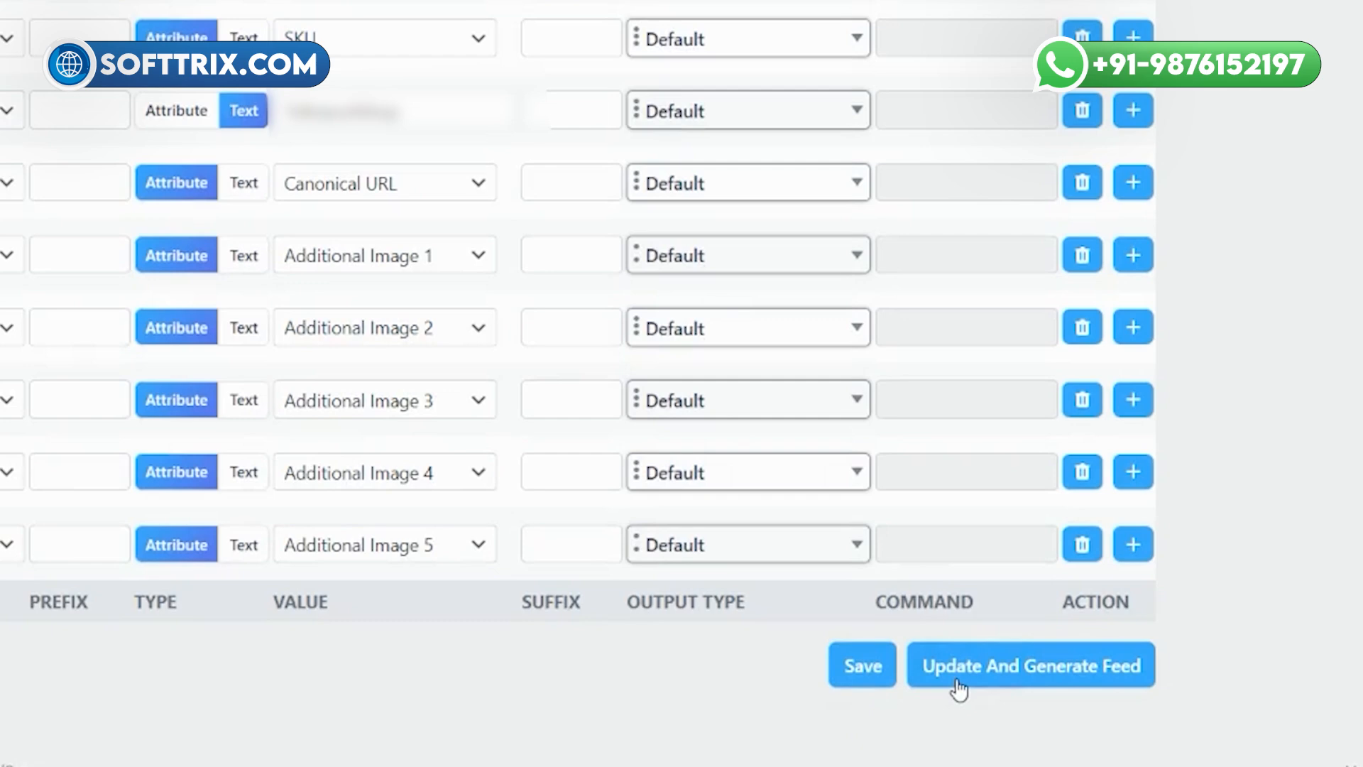
click(958, 685)
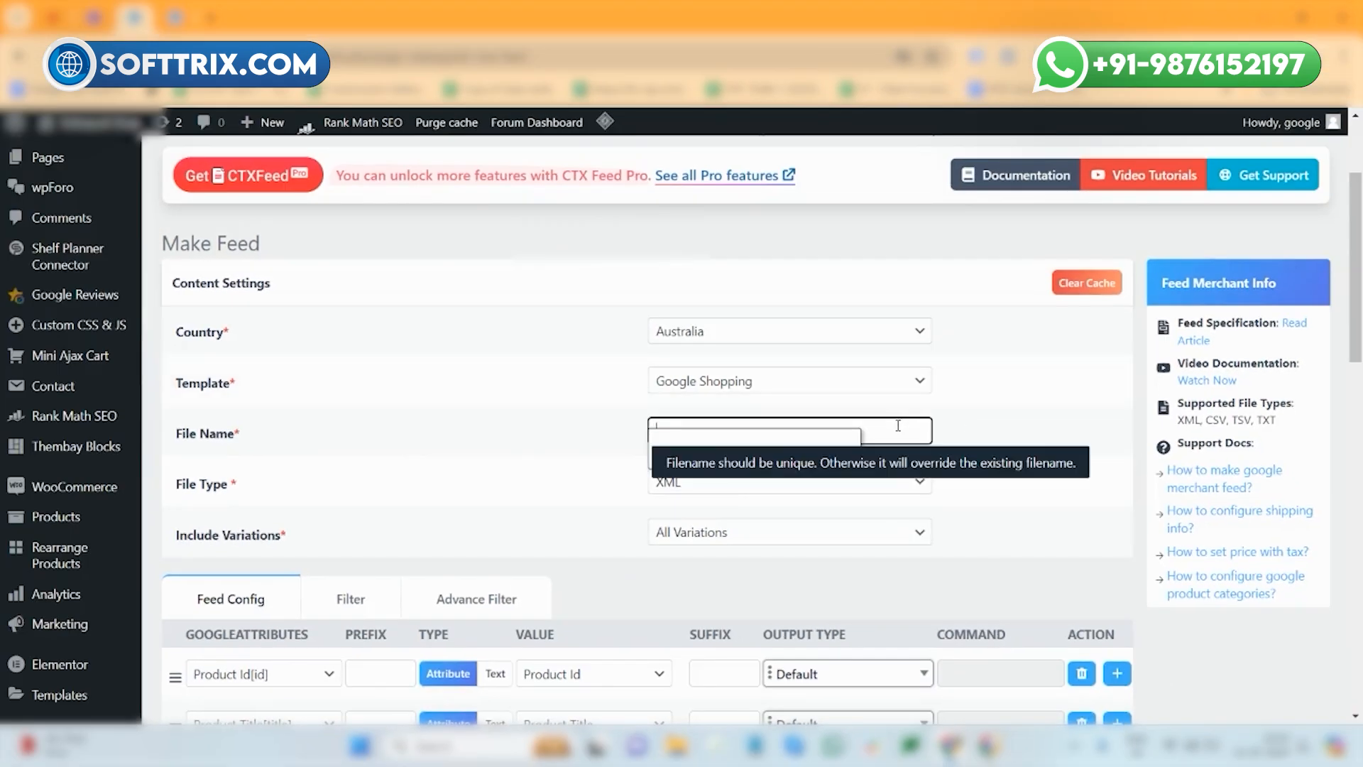
scroll(851, 369, down, 3)
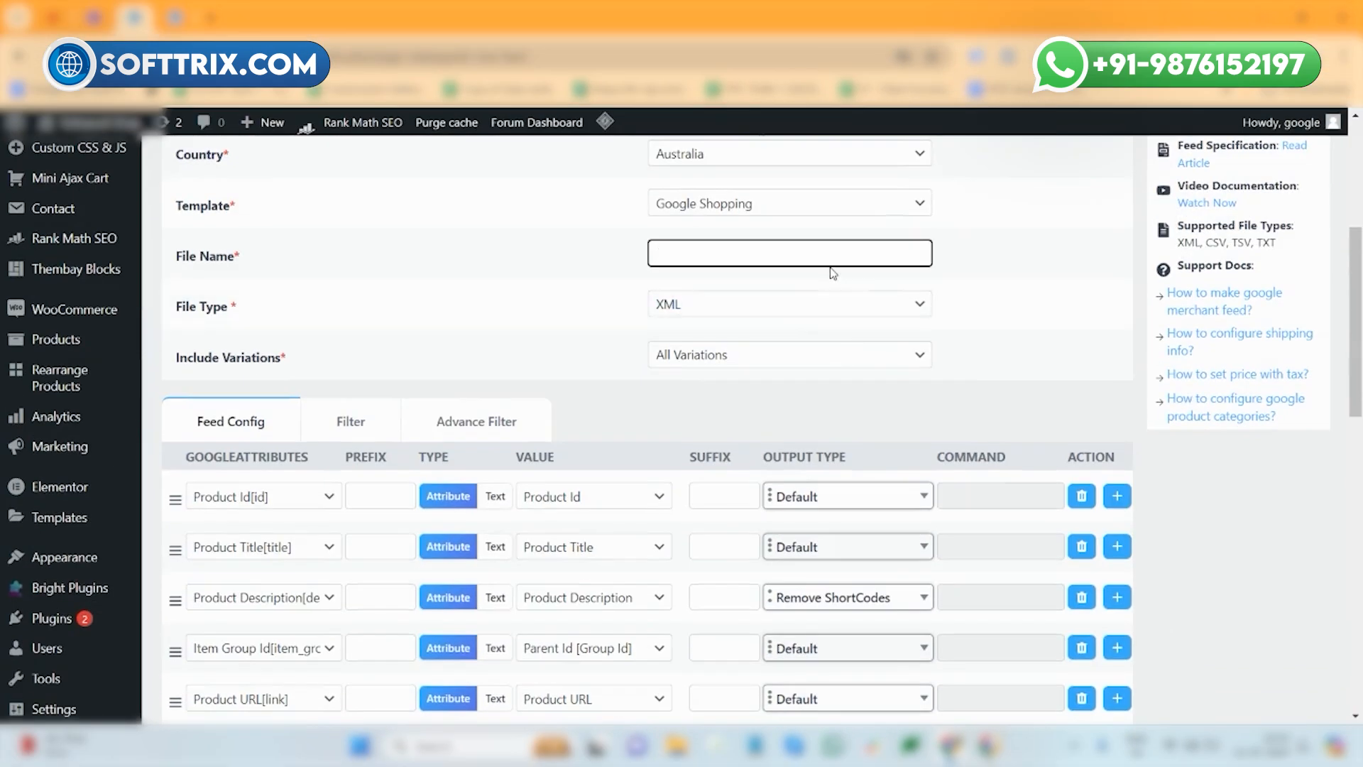
text(Feed Australia)
scroll(830, 267, down, 3)
scroll(836, 289, up, 5)
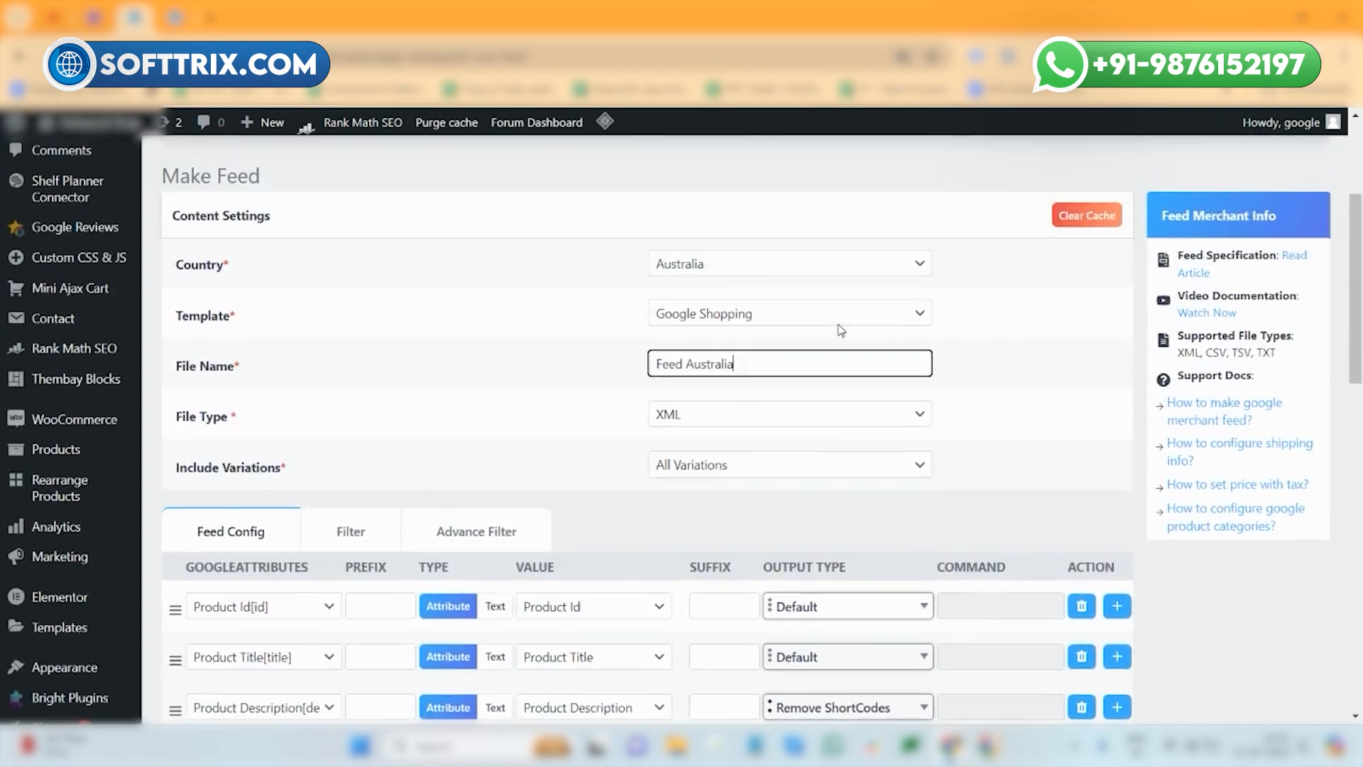
Step: Update and generate the Australia feed and check its generation progress
scroll(840, 329, down, 4)
scroll(840, 328, down, 10)
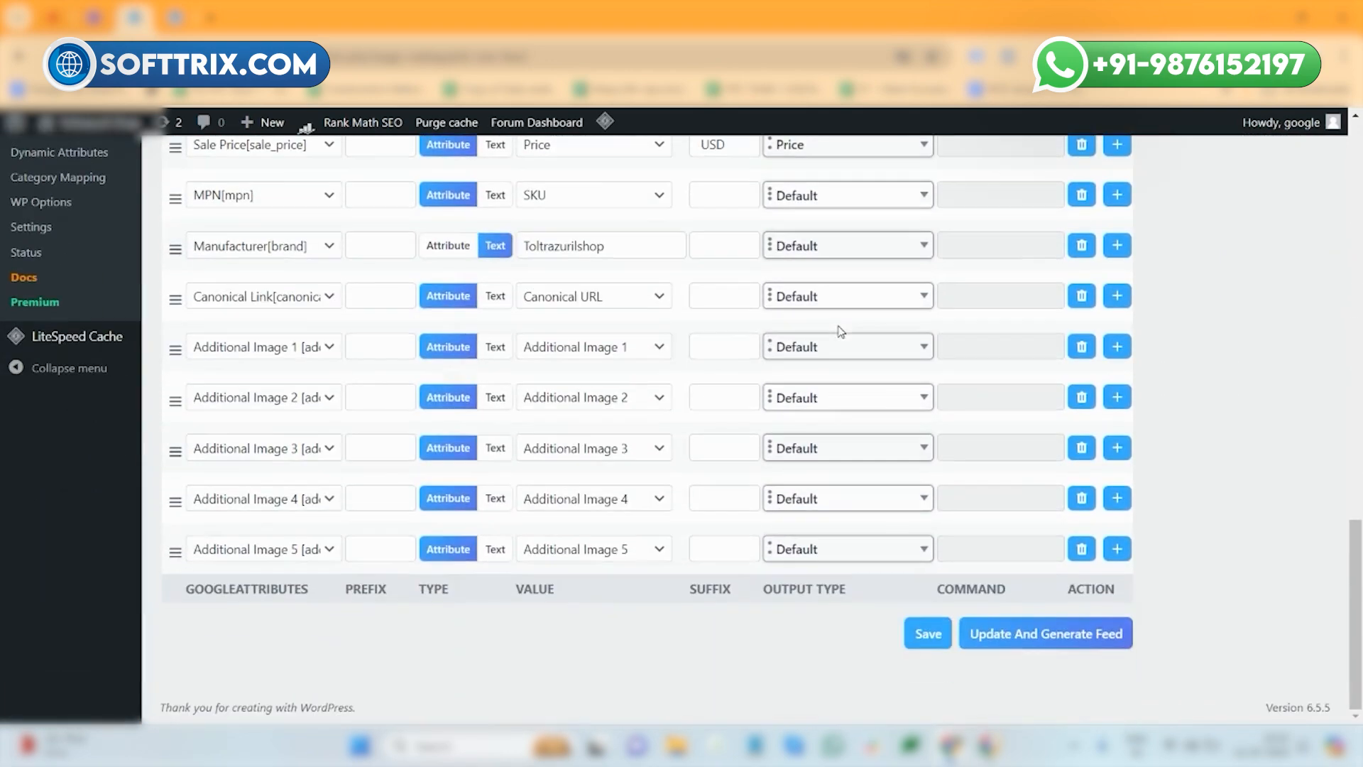
click(1043, 635)
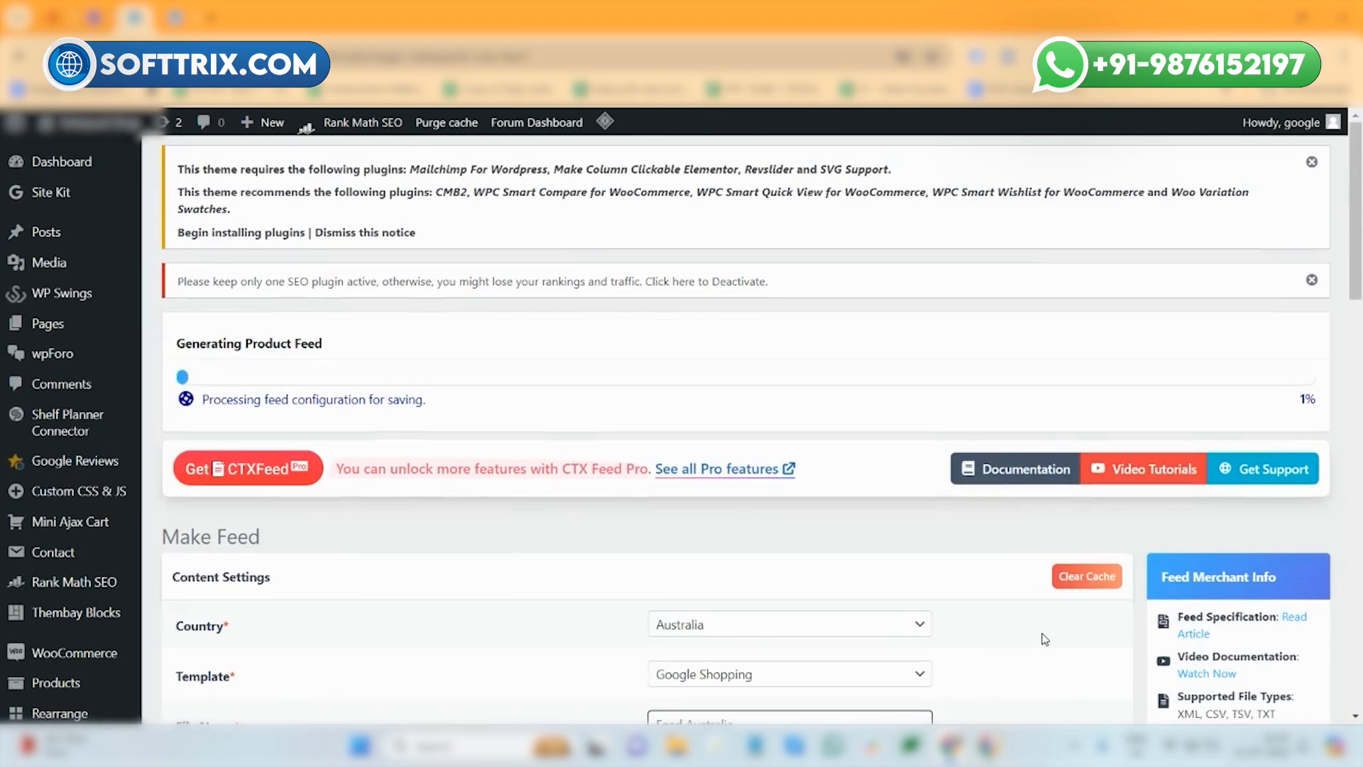
scroll(976, 560, down, 2)
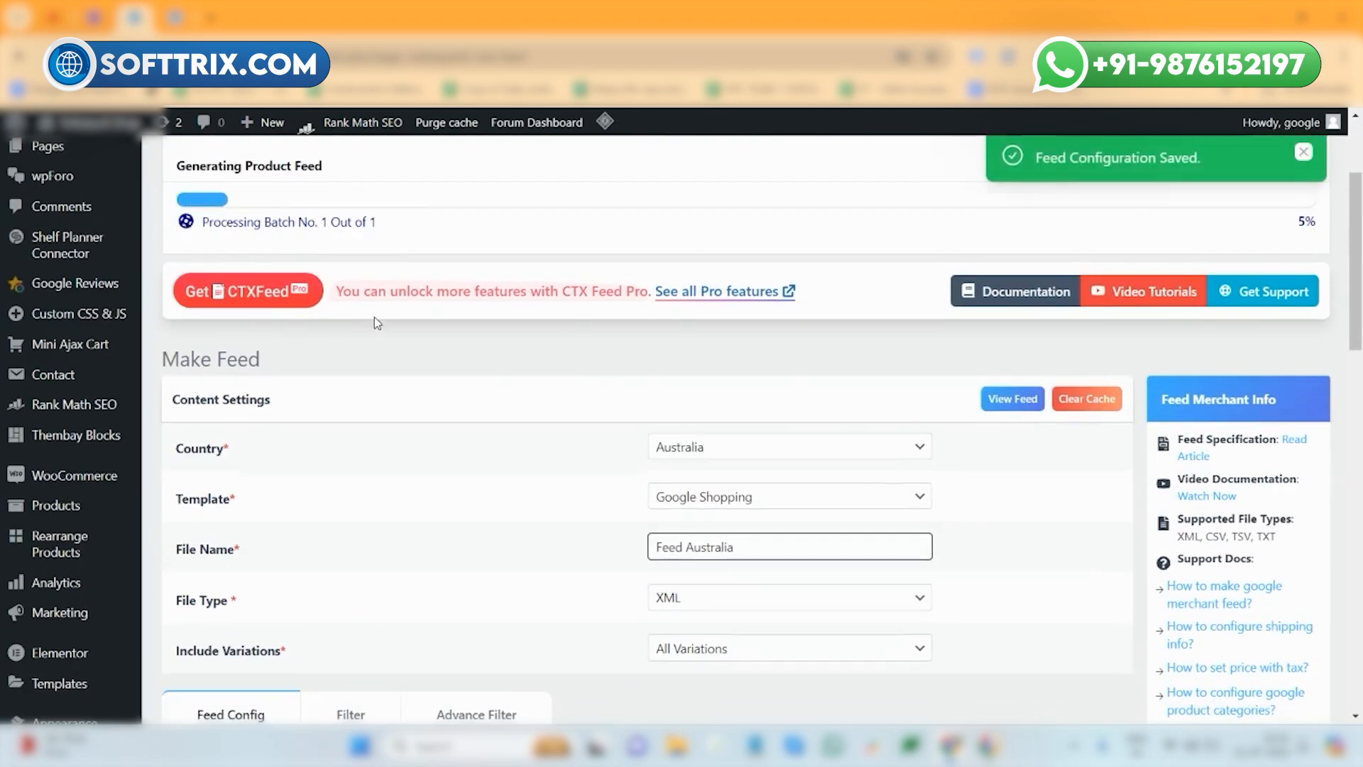
scroll(373, 317, up, 3)
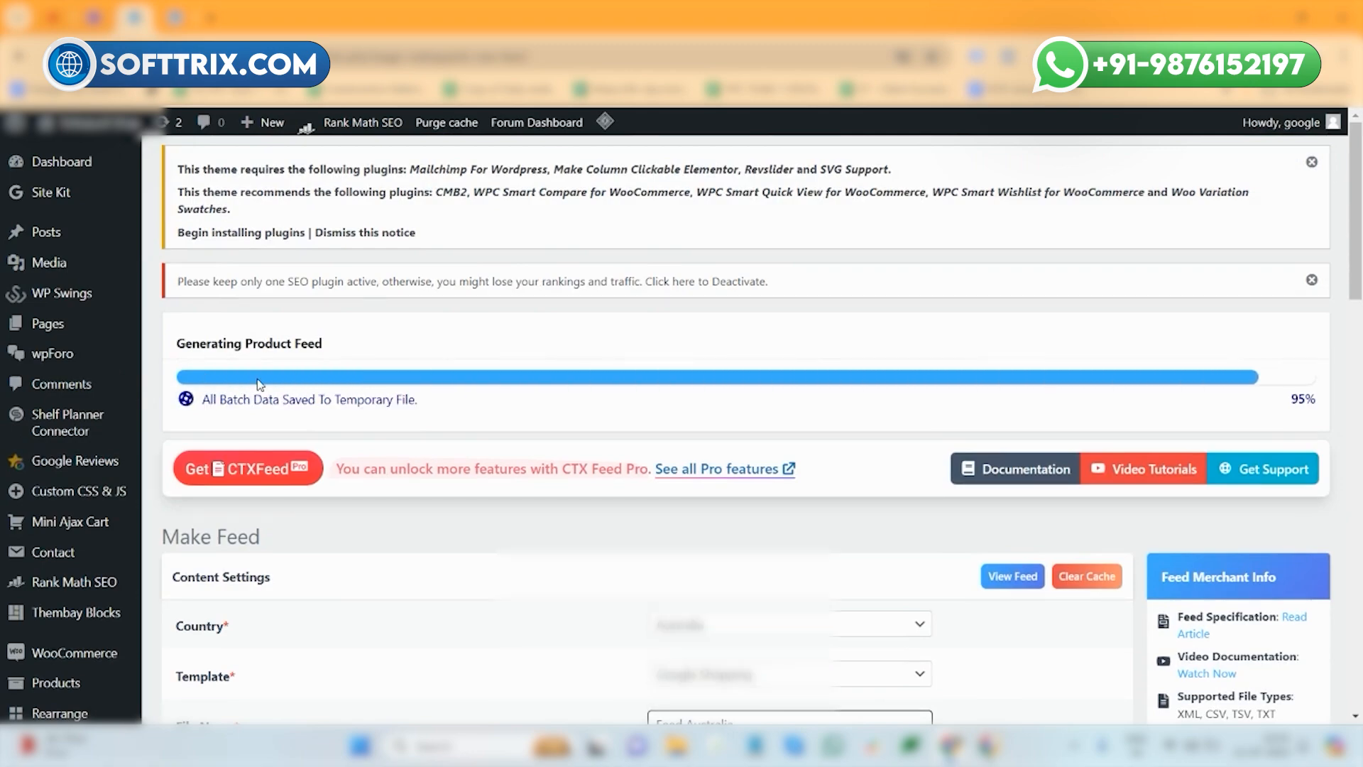
Step: Open the Manage Feeds page of CTX Feed and copy the feed URL of Feed Australia
scroll(44, 624, down, 10)
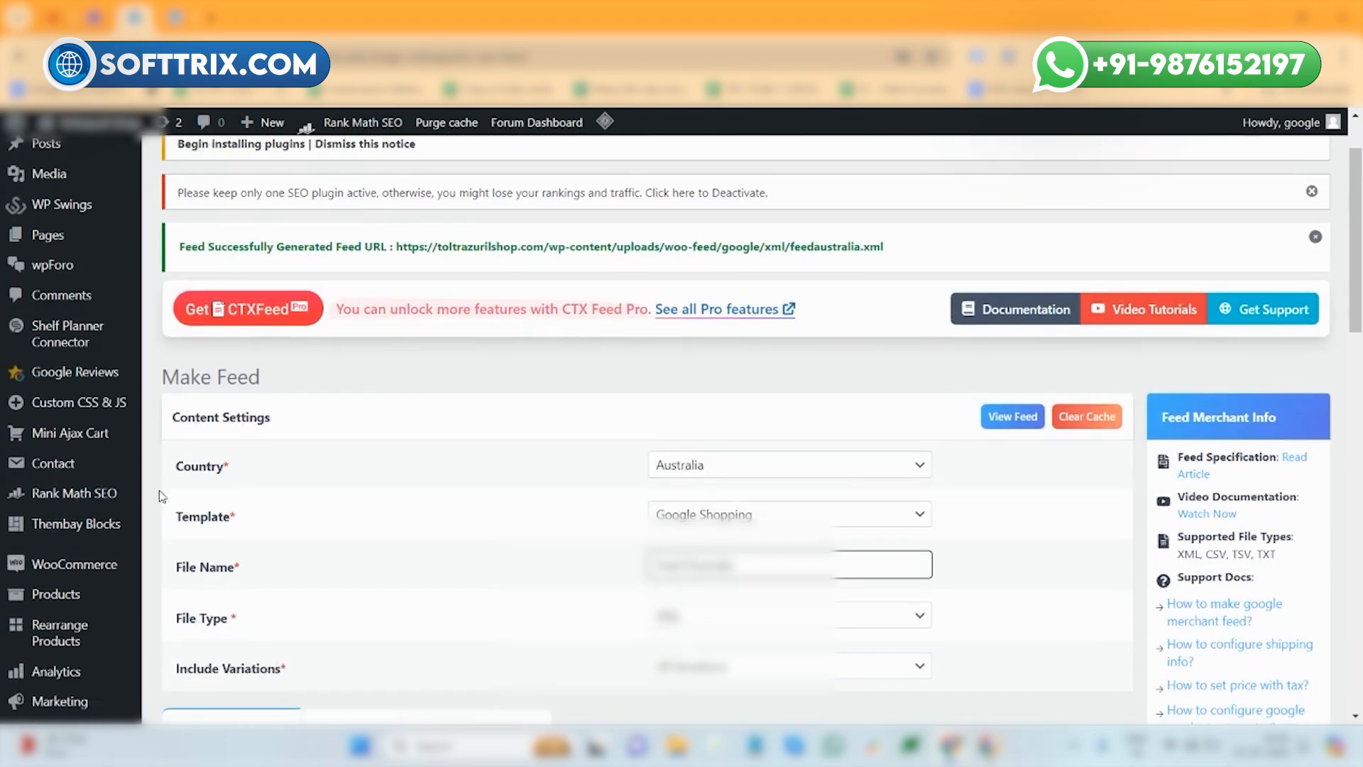
scroll(41, 624, down, 8)
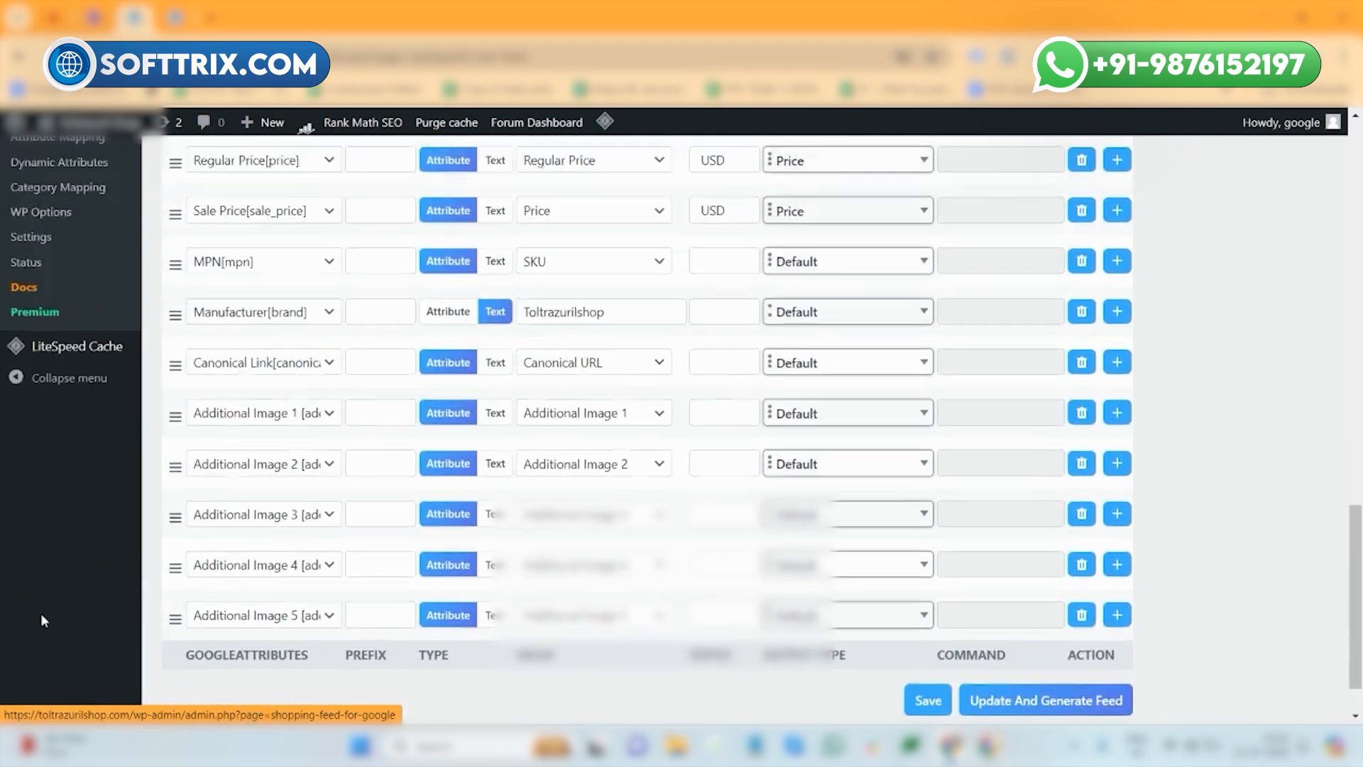
scroll(41, 624, up, 5)
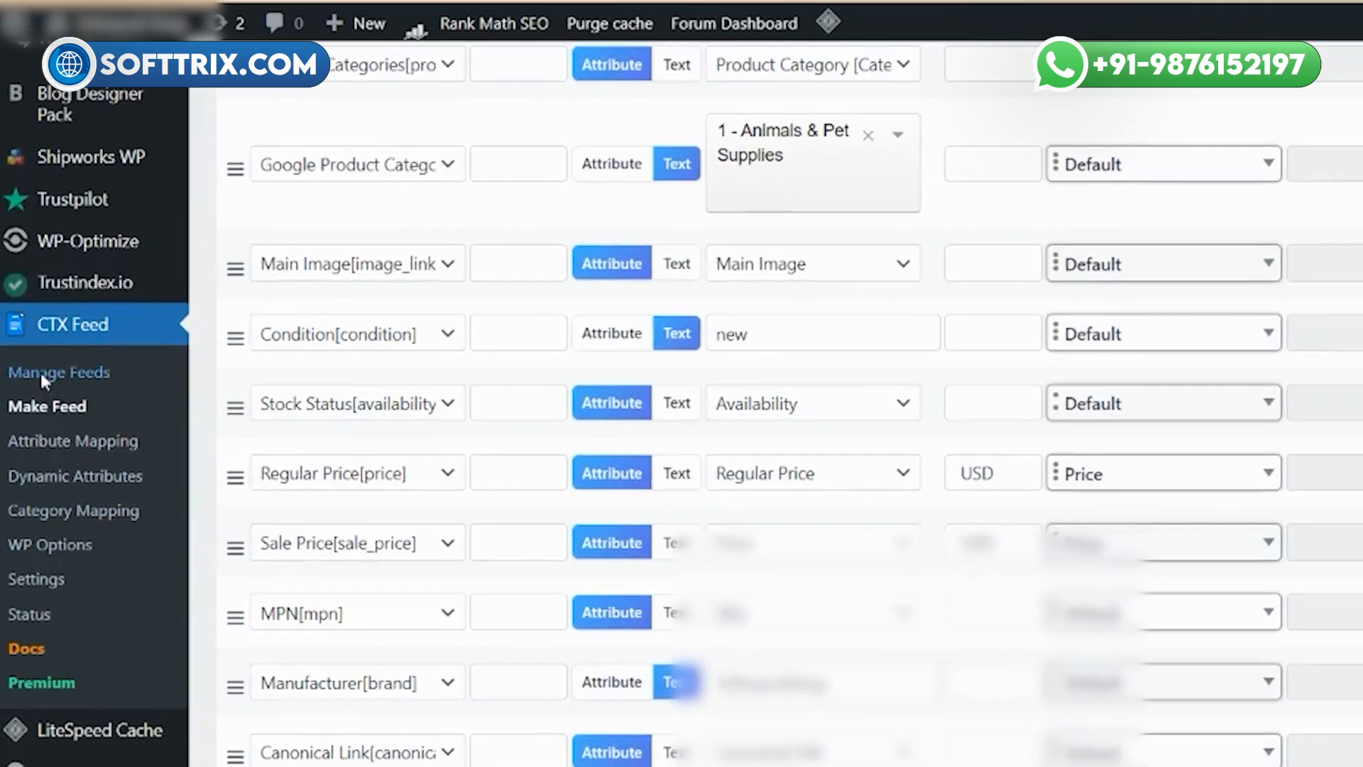
click(44, 382)
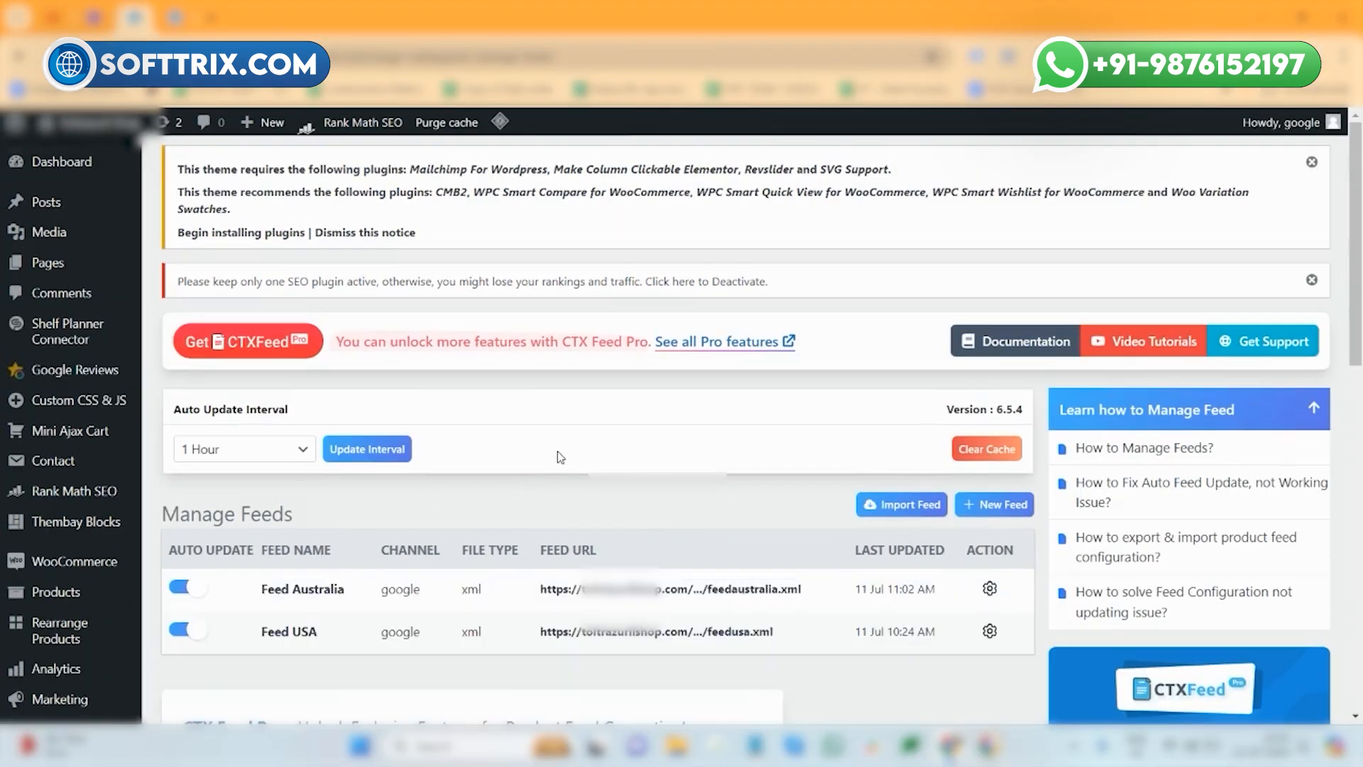
scroll(556, 450, down, 3)
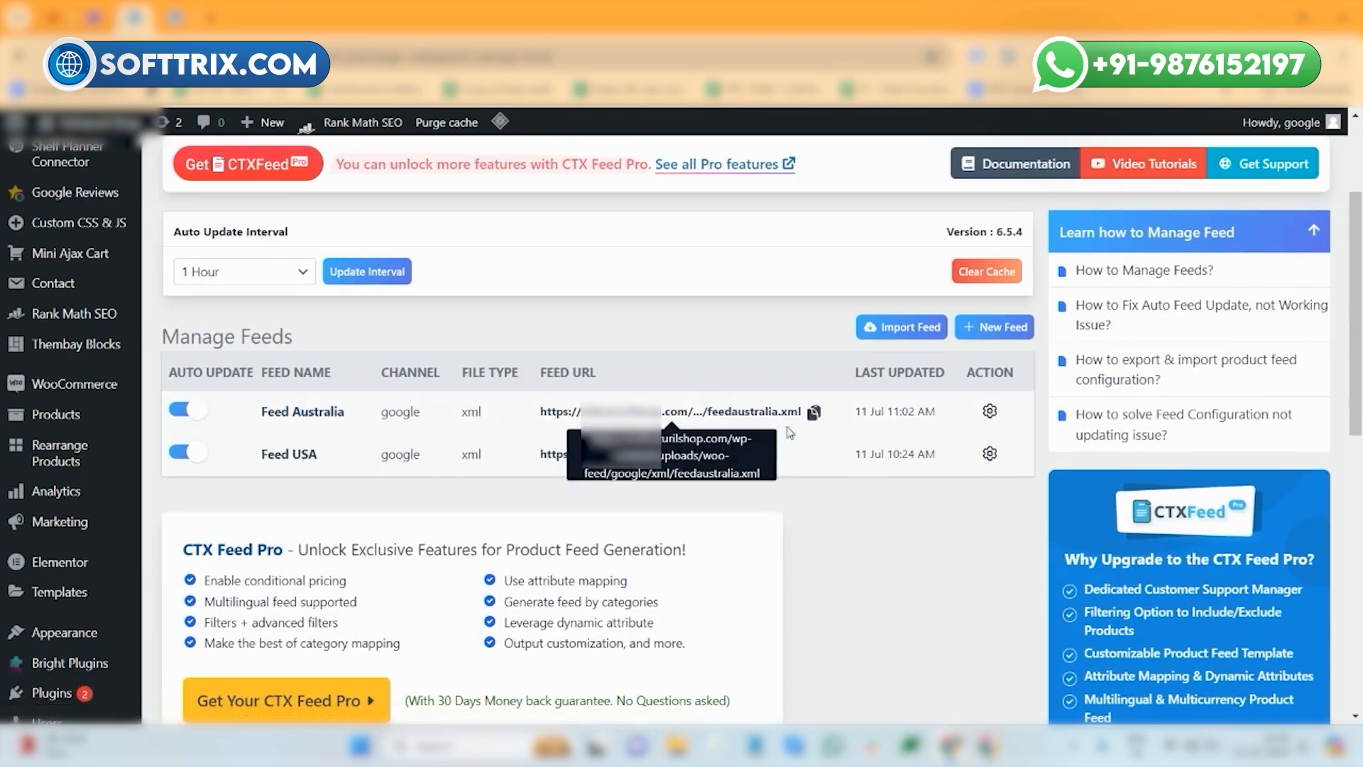
click(814, 415)
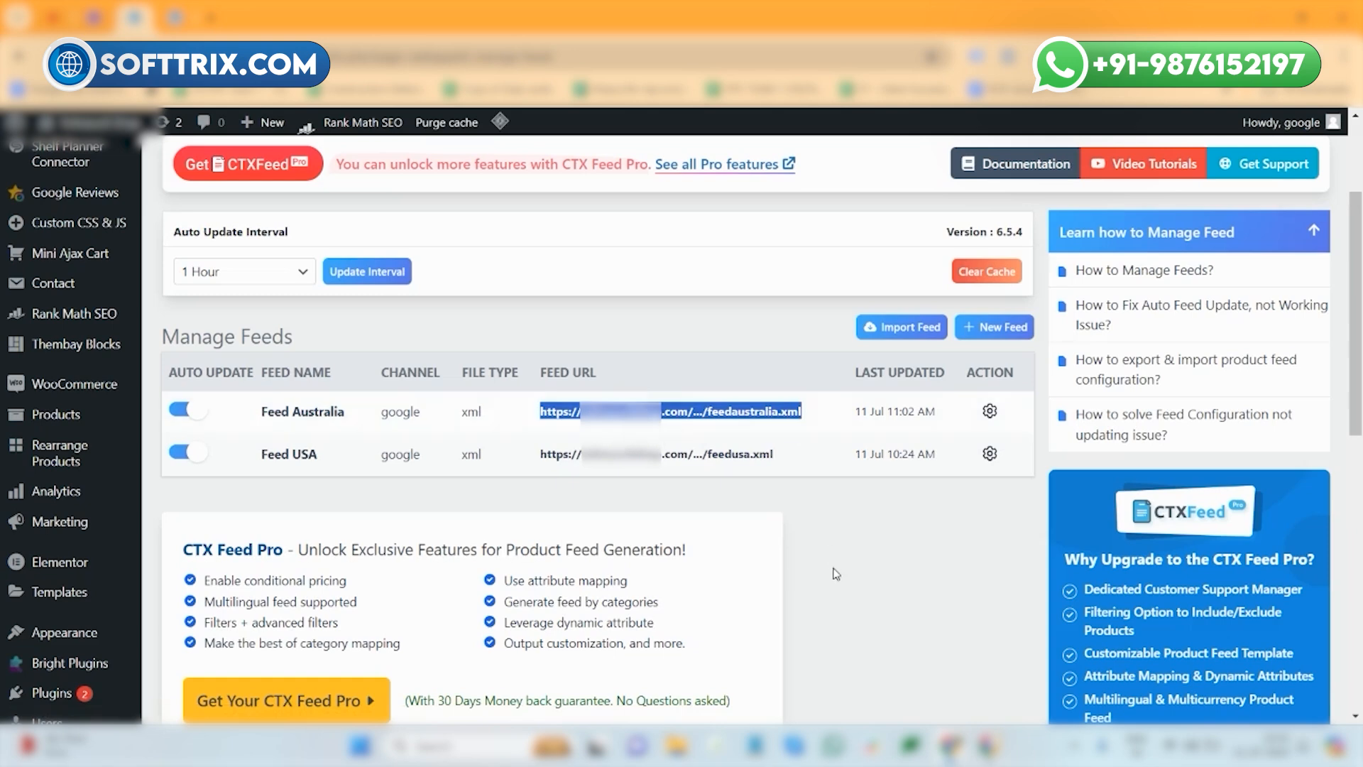
Step: Switch to Google Merchant Center and start a new primary feed with Australia as the target country
click(987, 745)
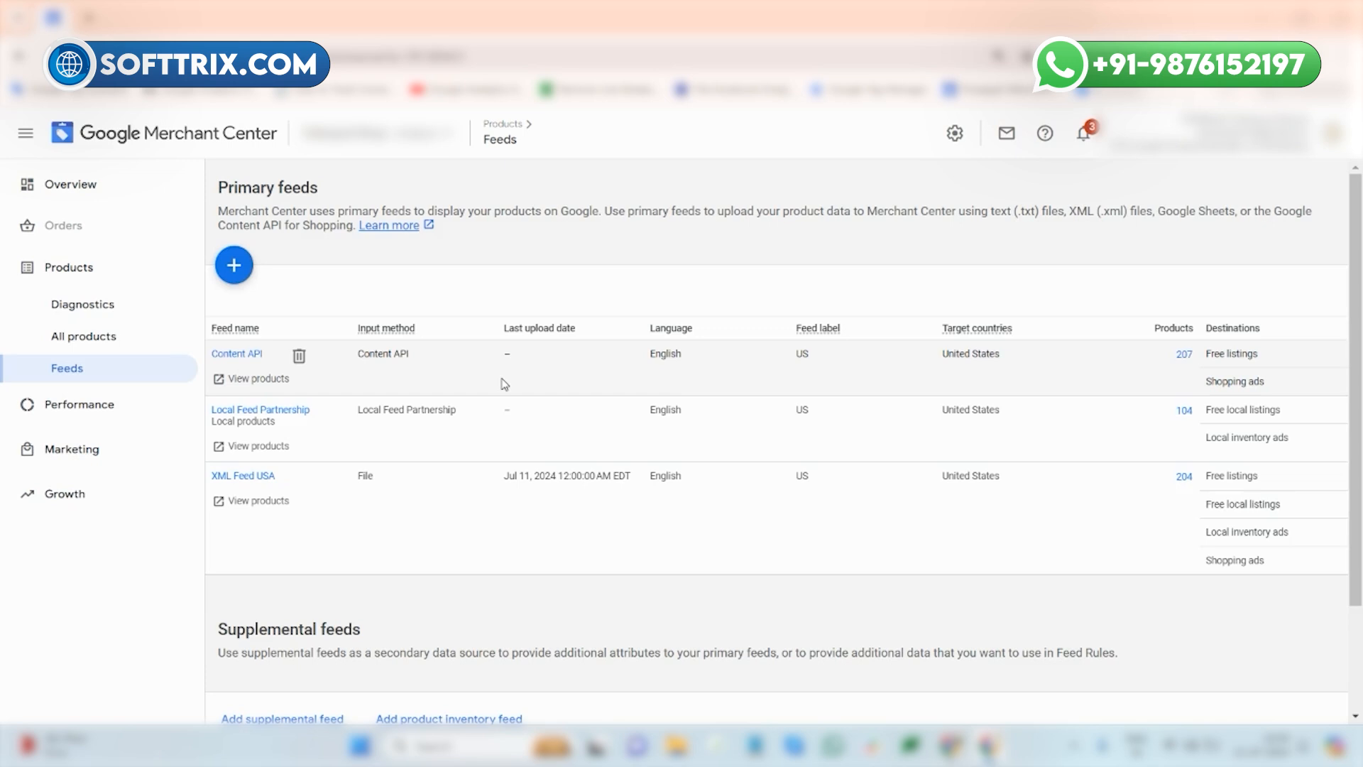
click(233, 267)
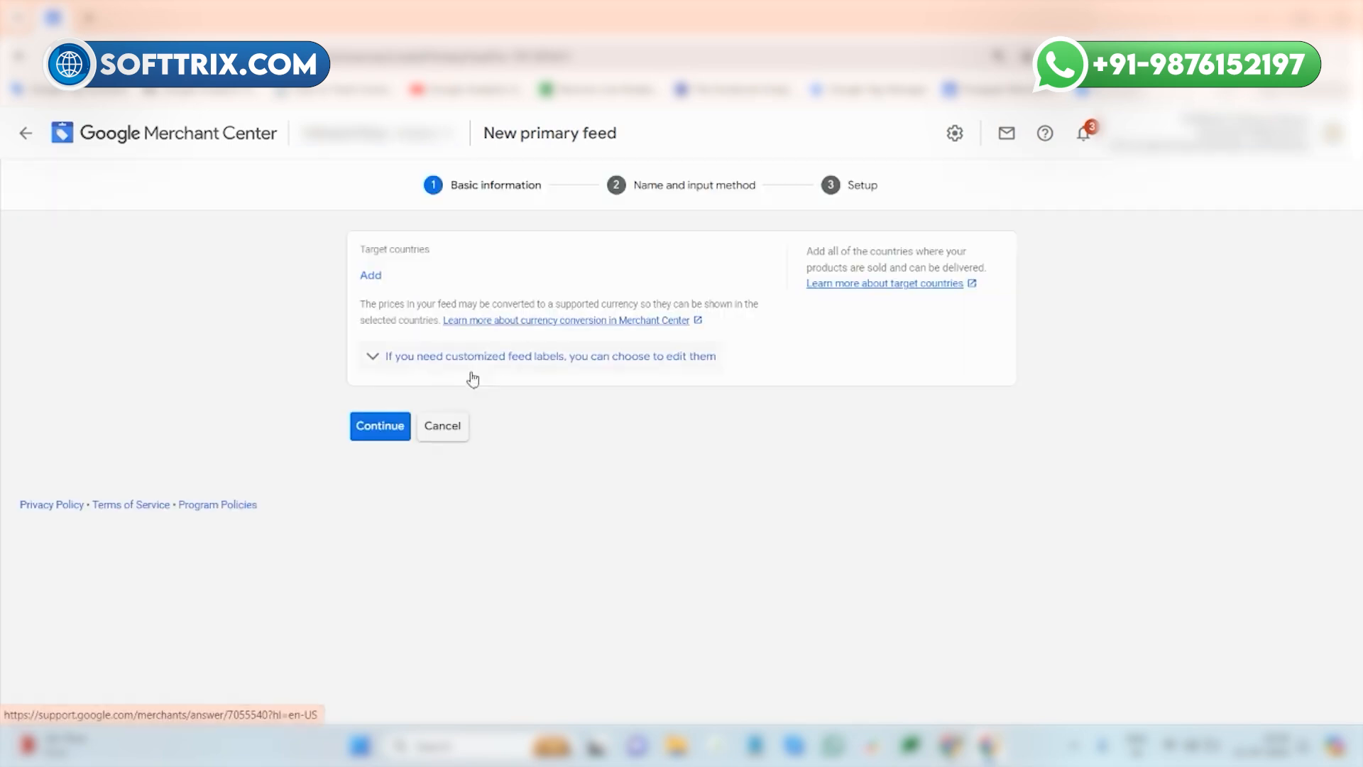
click(374, 276)
click(437, 293)
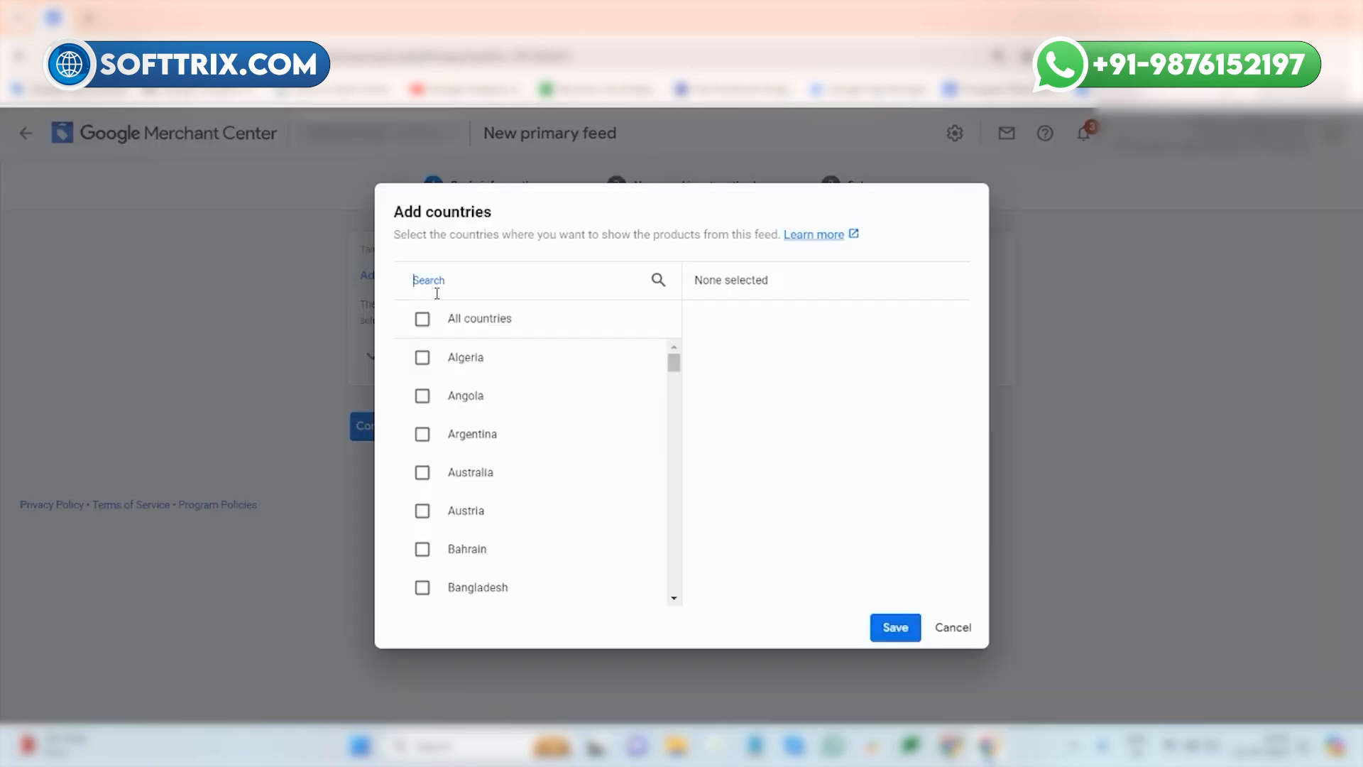
text(aus)
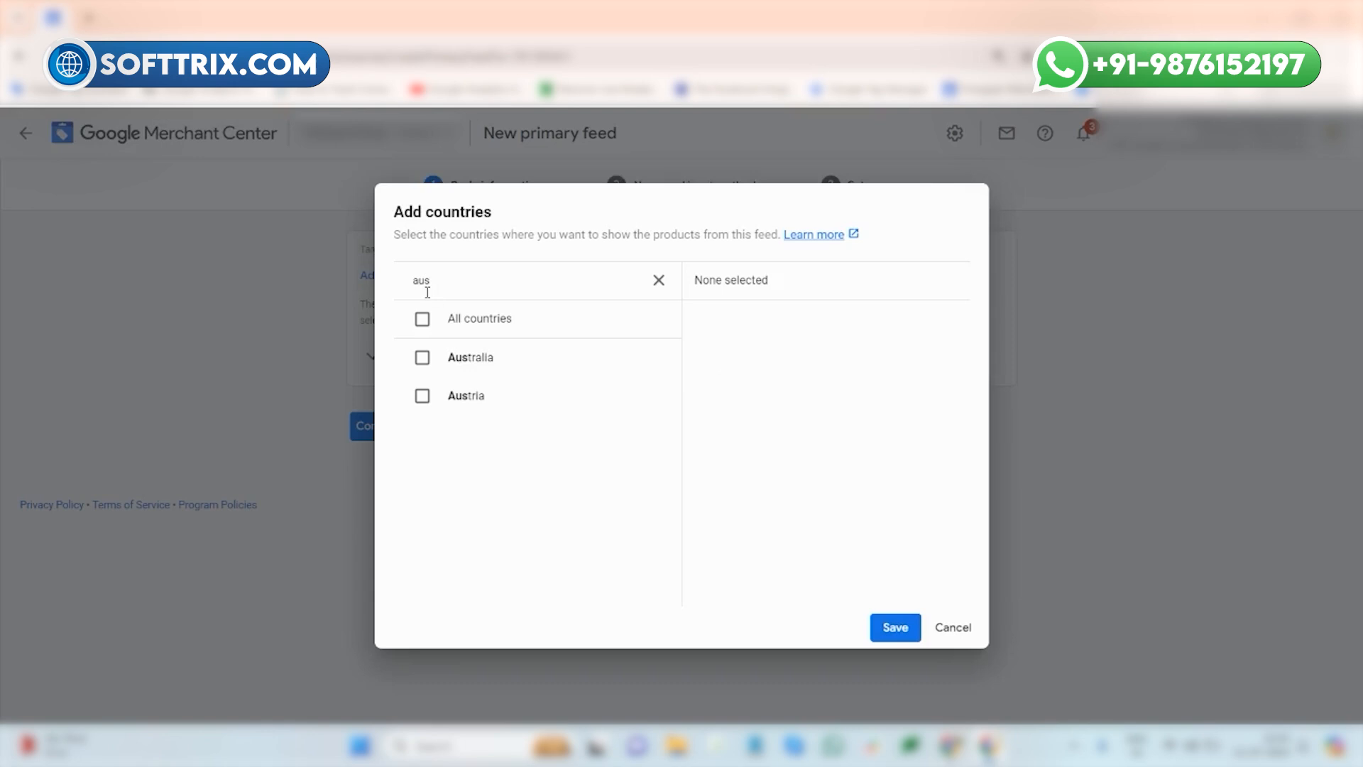
click(422, 358)
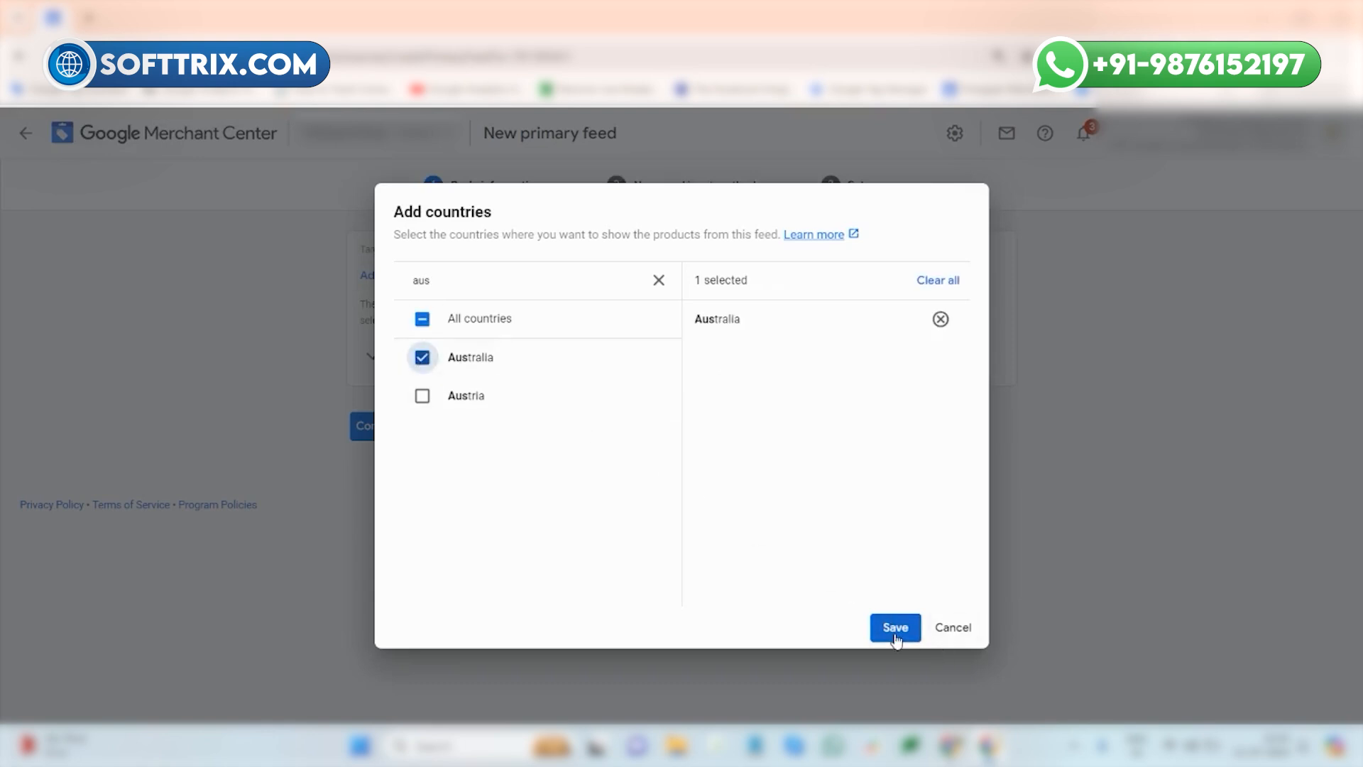
click(896, 637)
Step: Set the primary feed's language to English, keep Free listings and Shopping ads as destinations, and continue to the name and input method
click(447, 370)
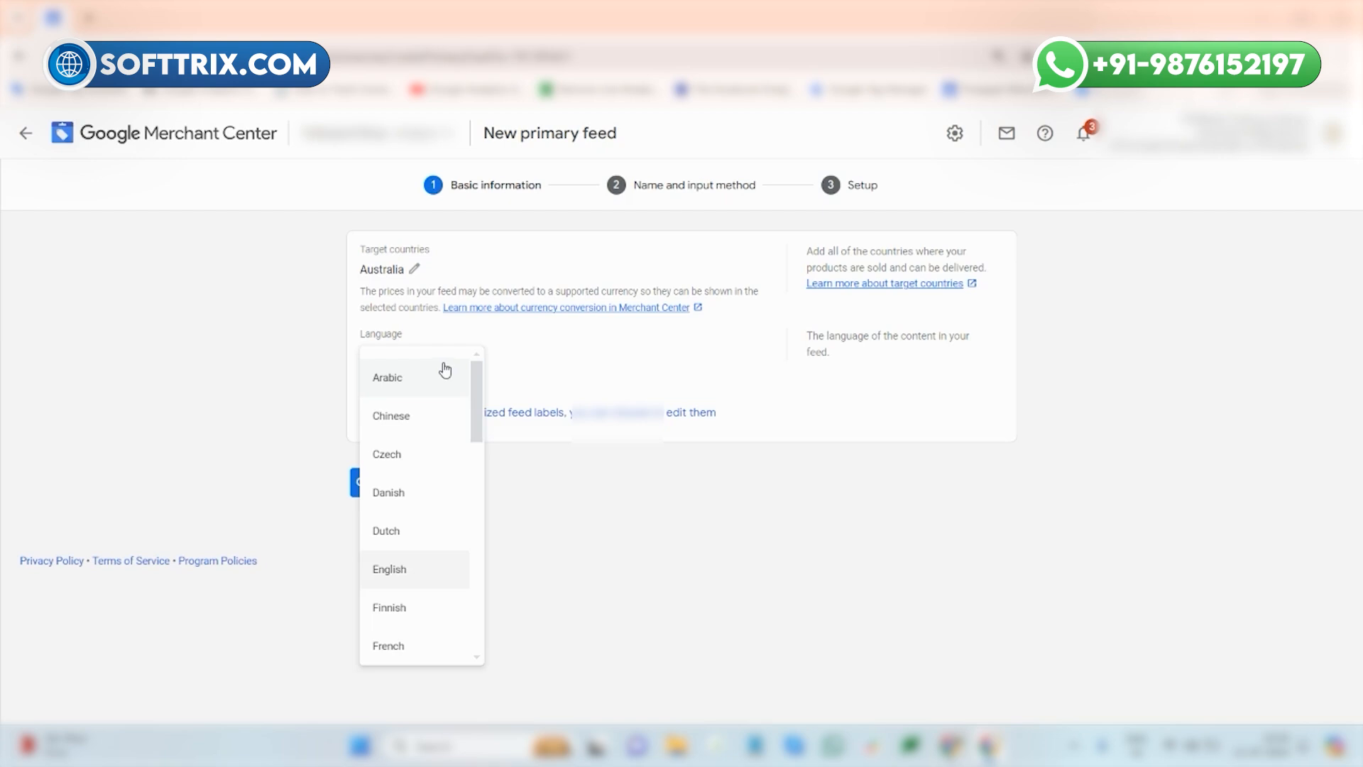
scroll(442, 577, down, 8)
scroll(443, 588, down, 3)
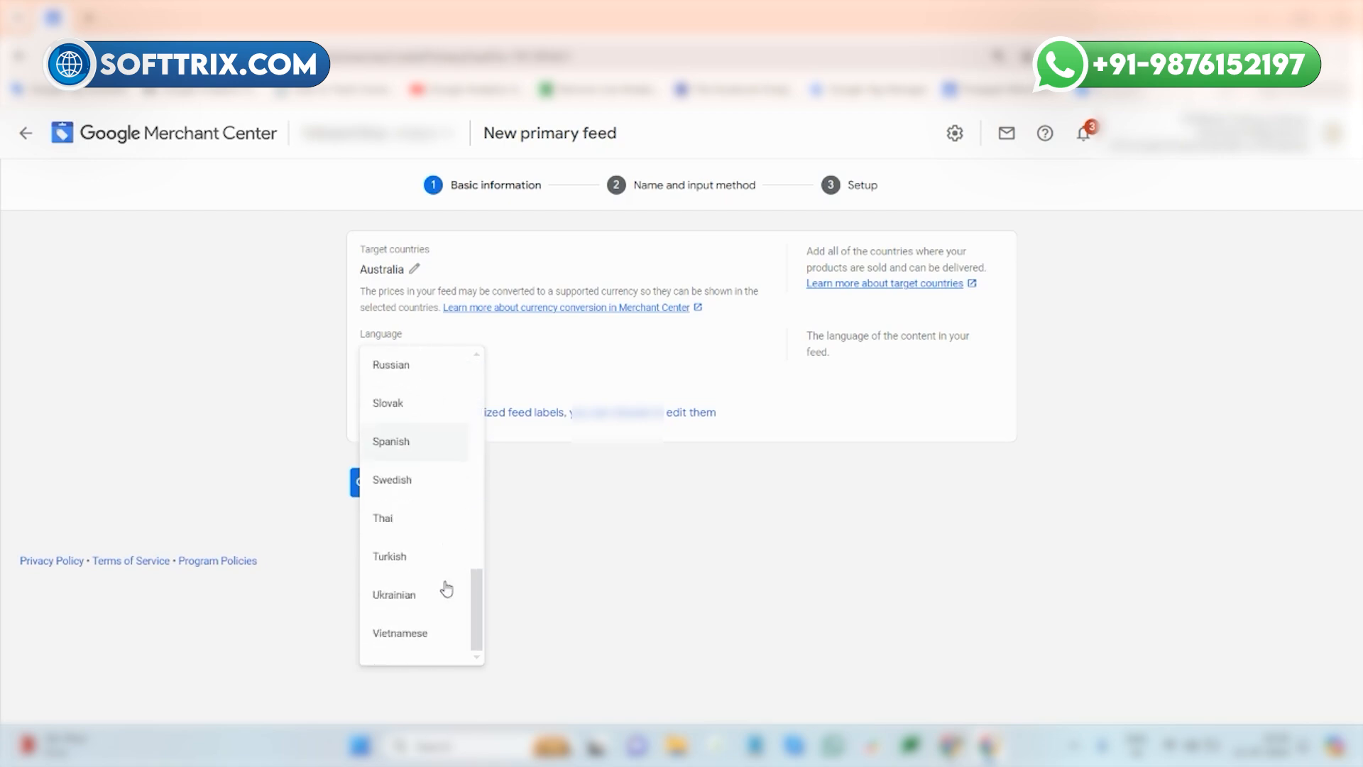
scroll(444, 588, up, 11)
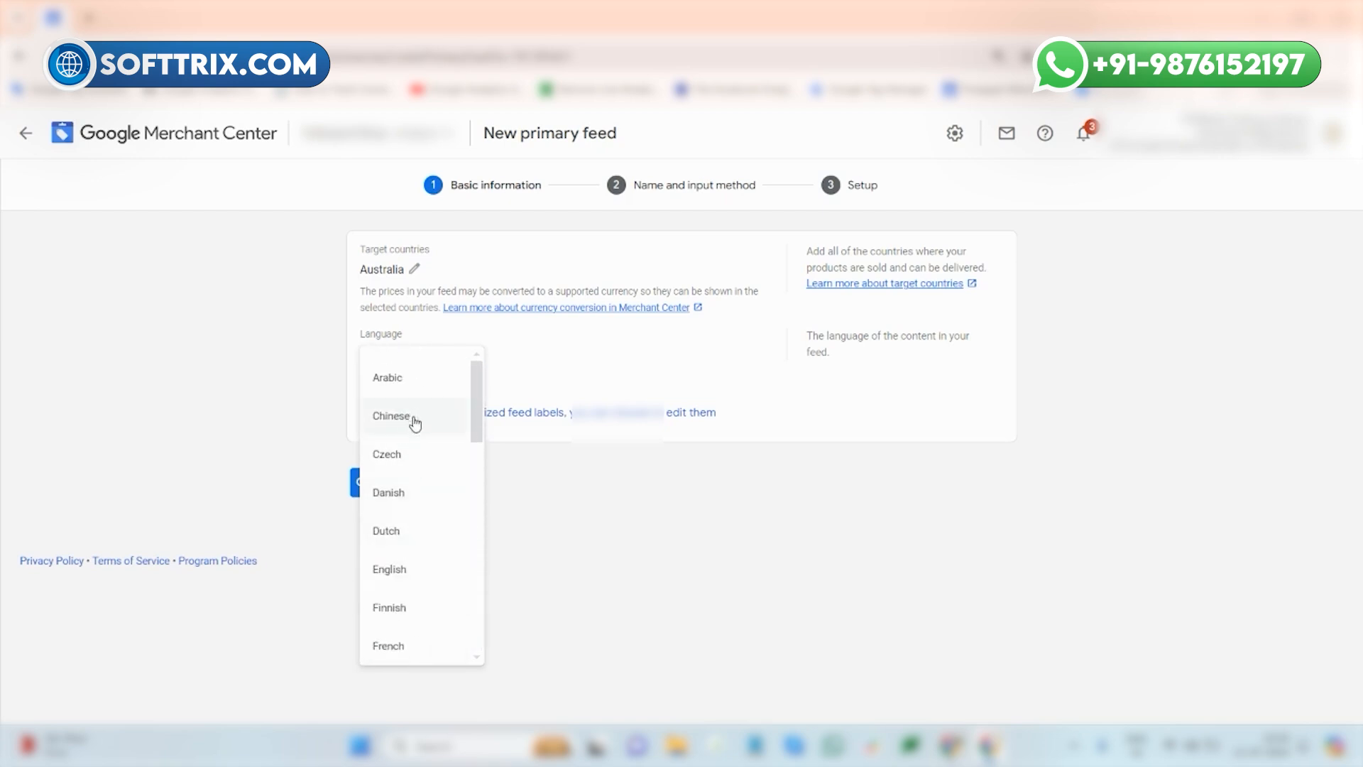
scroll(420, 462, down, 2)
scroll(421, 463, up, 1)
click(412, 487)
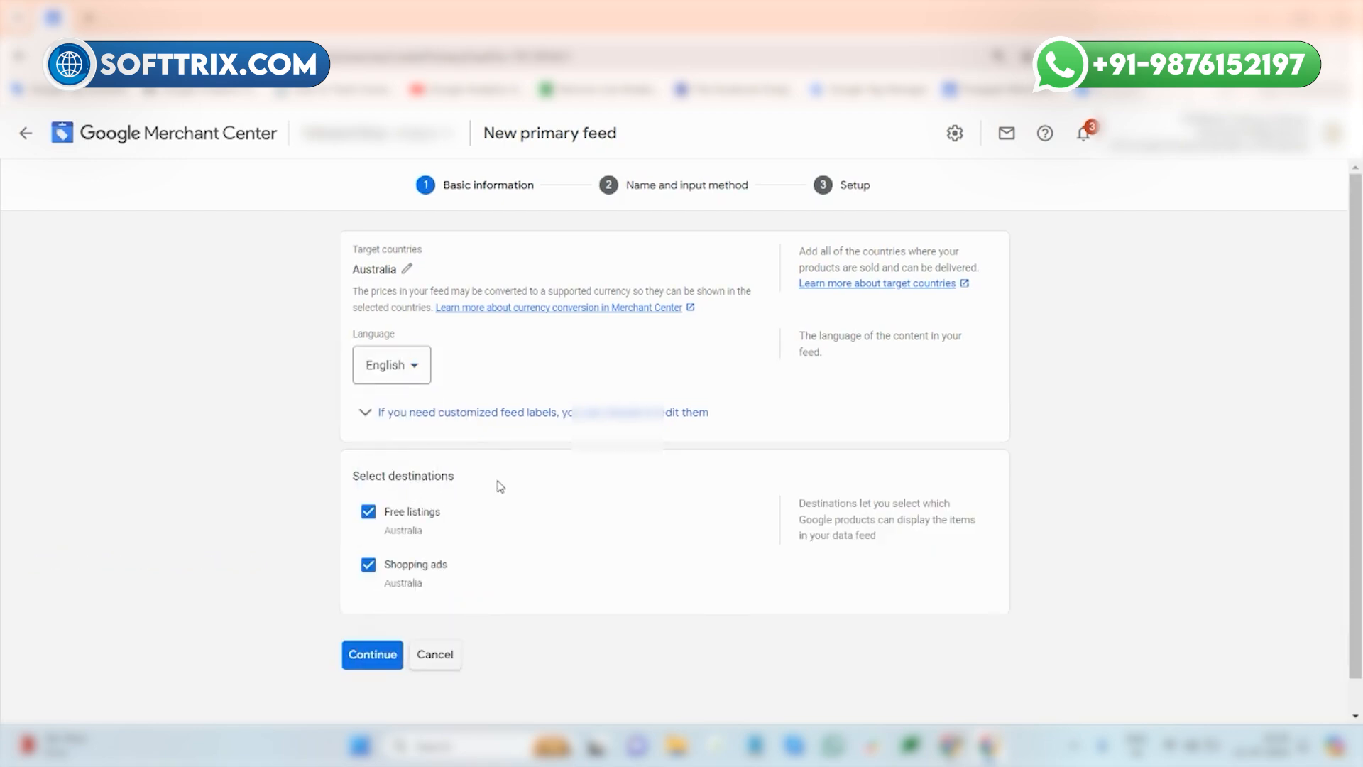
scroll(461, 419, down, 1)
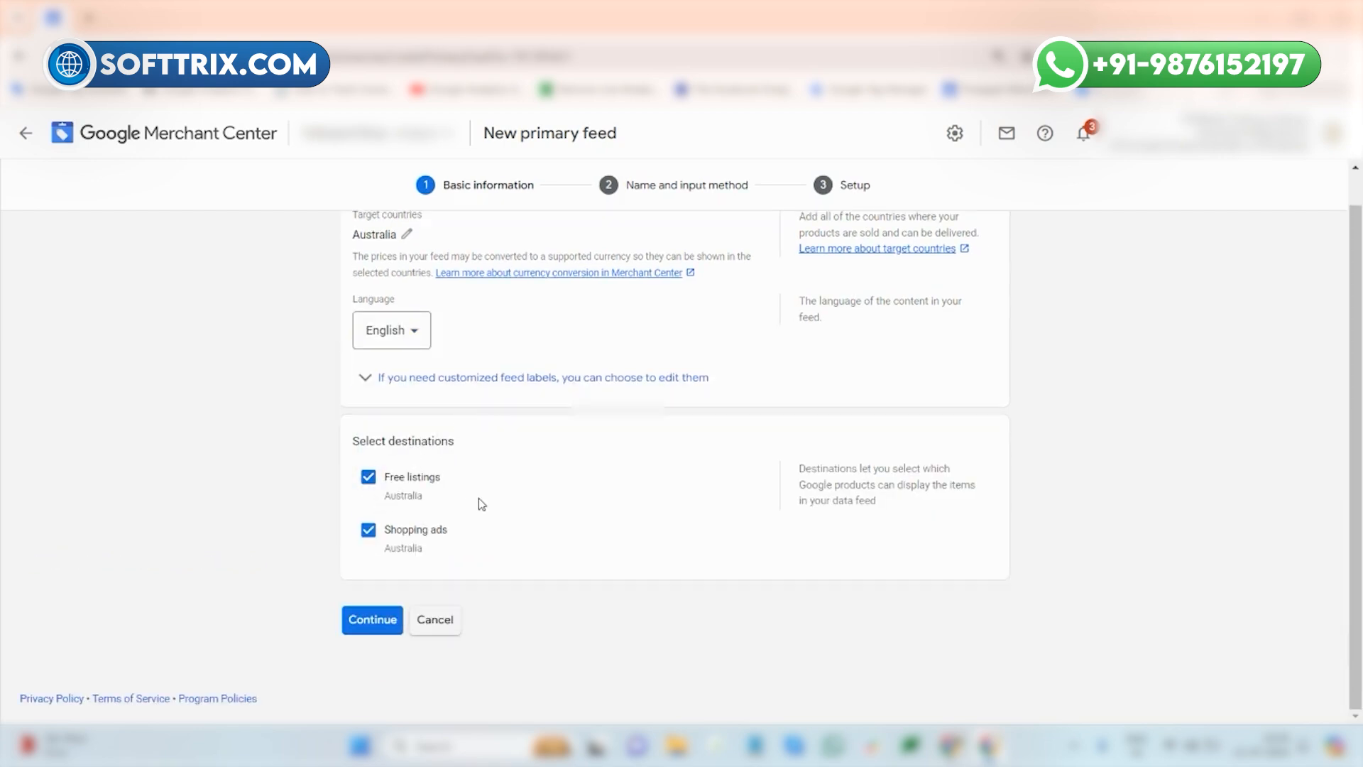
click(376, 623)
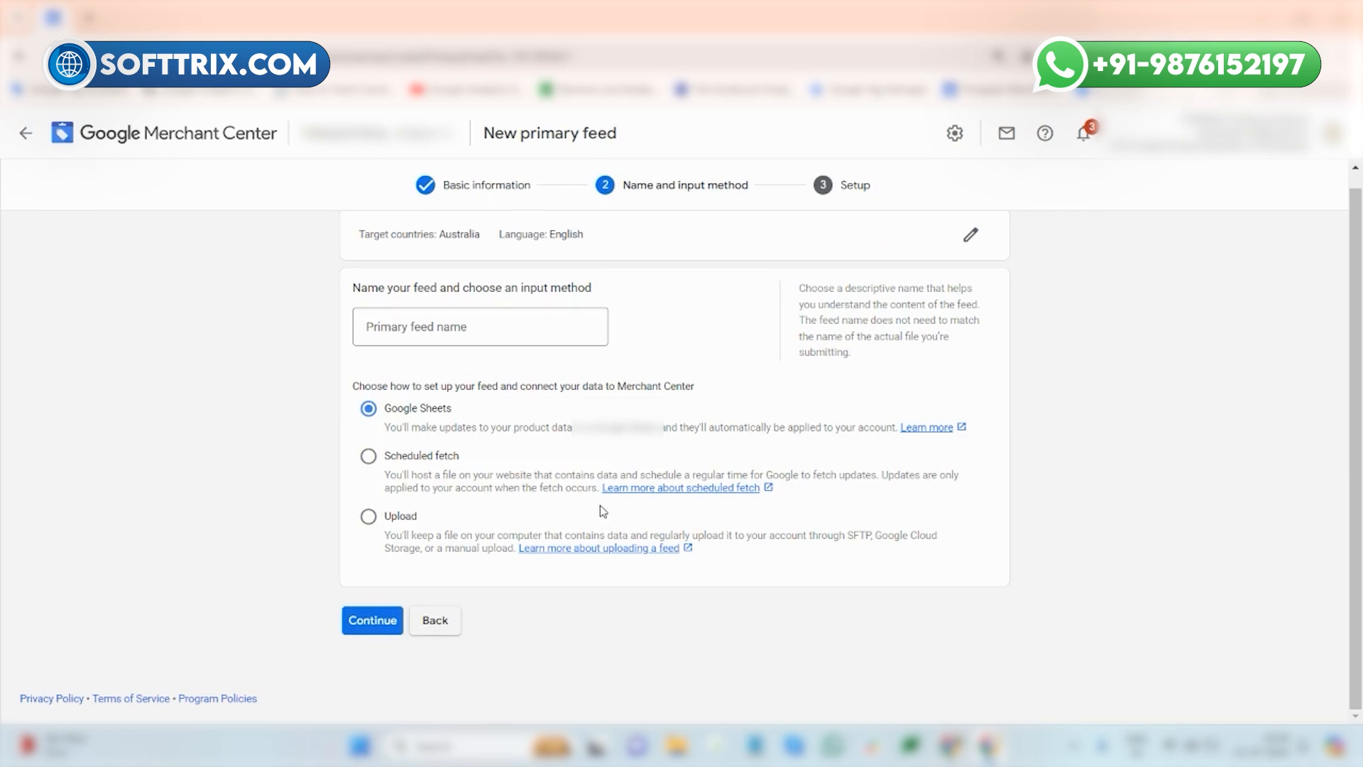
Step: Name the primary feed Feed Australia, choose Scheduled fetch as its input method, and continue to the setup
click(475, 320)
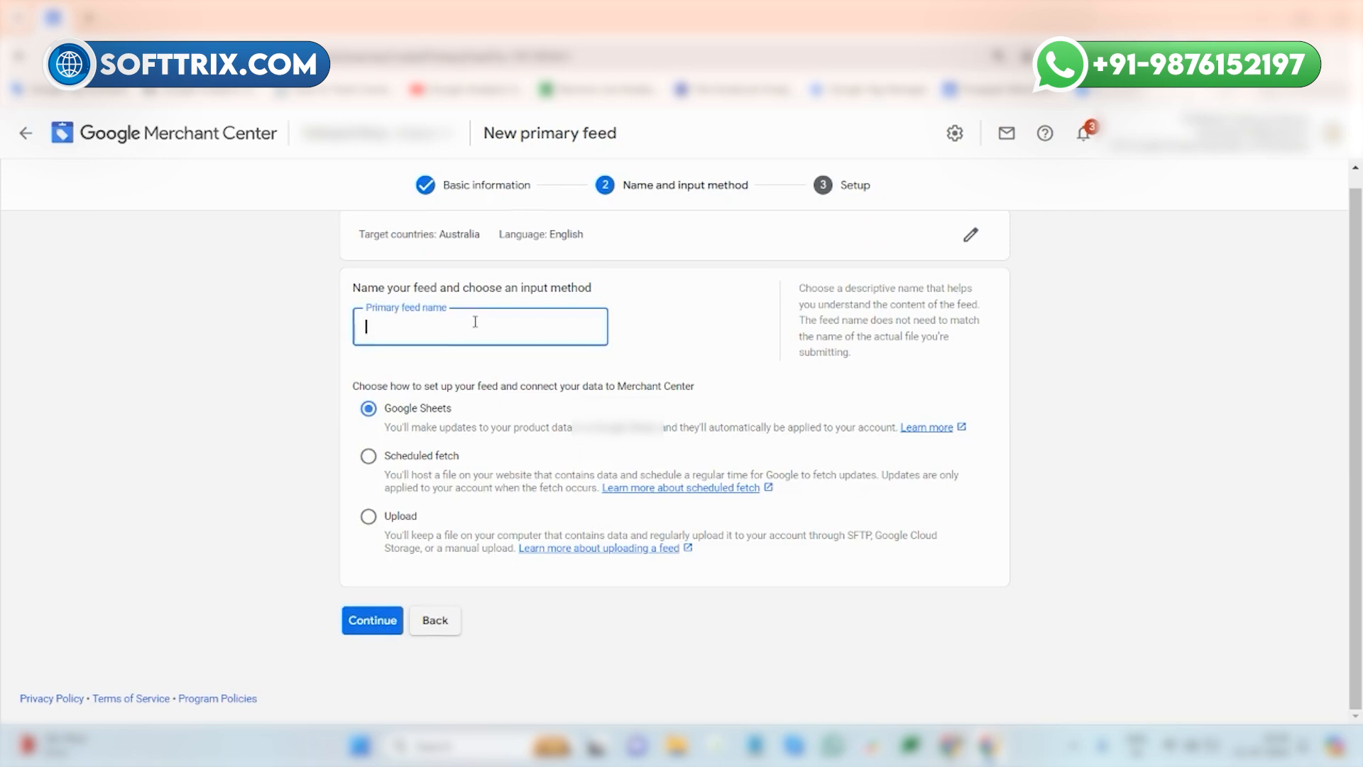
text(Feed Australia)
click(369, 465)
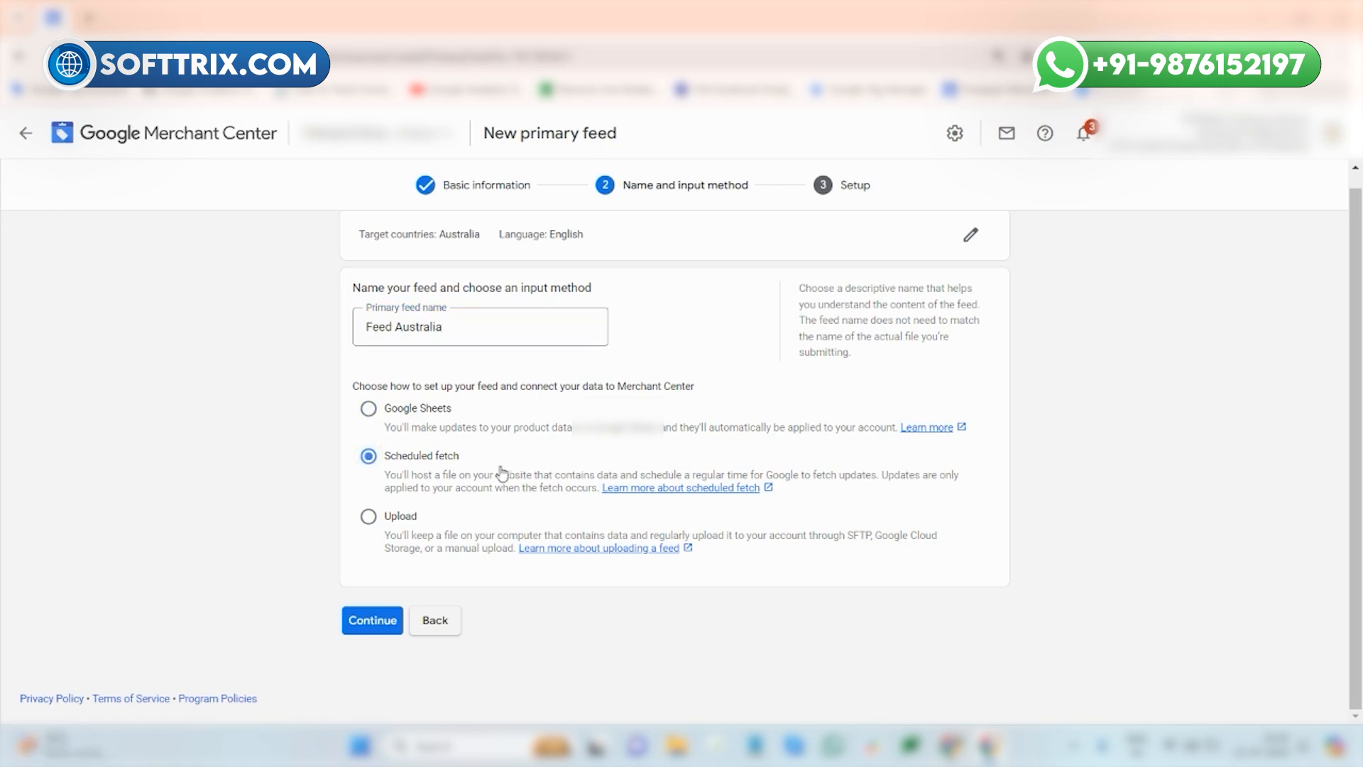
click(372, 632)
Step: Set the feed's file name to Feed Australia, and switch to CTX Feed to copy the Feed Australia URL again
click(423, 322)
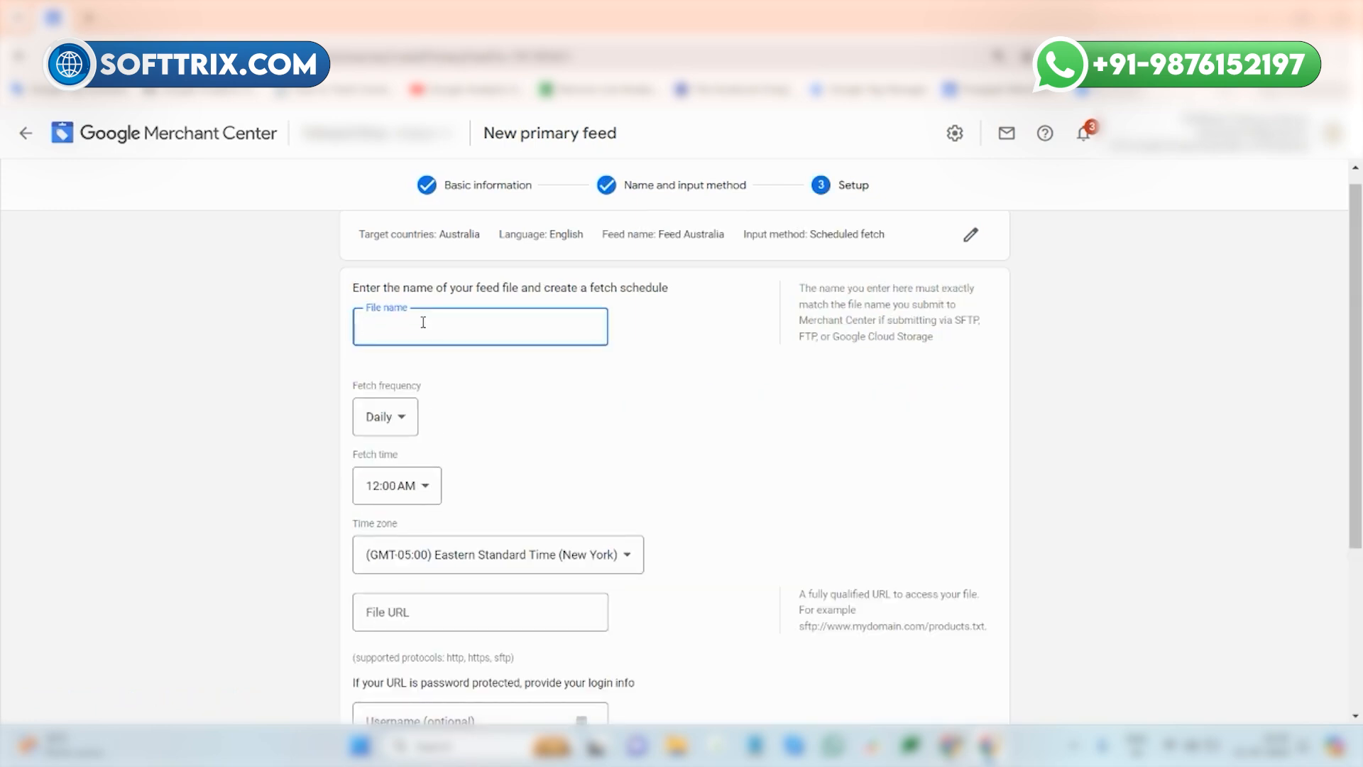
text(Feed Australia)
scroll(423, 320, down, 3)
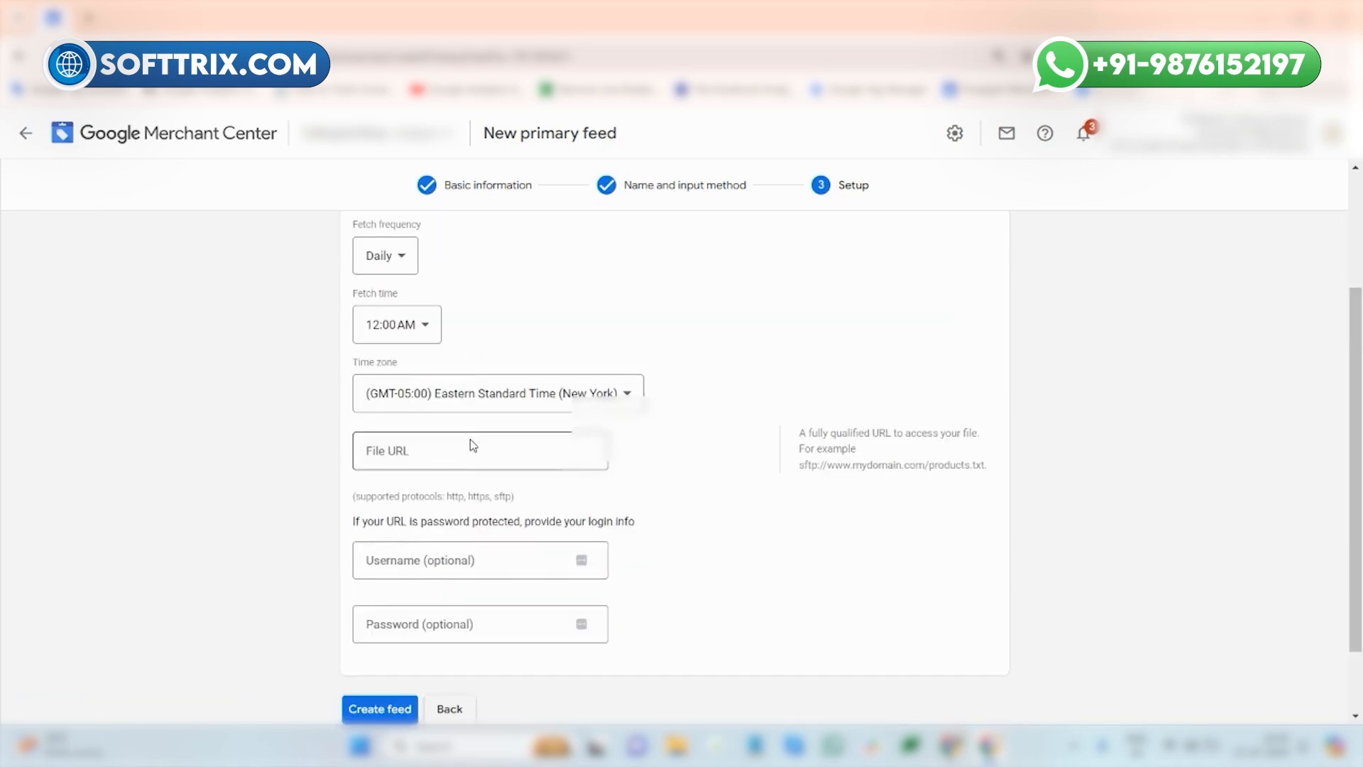
click(463, 462)
click(951, 745)
click(878, 692)
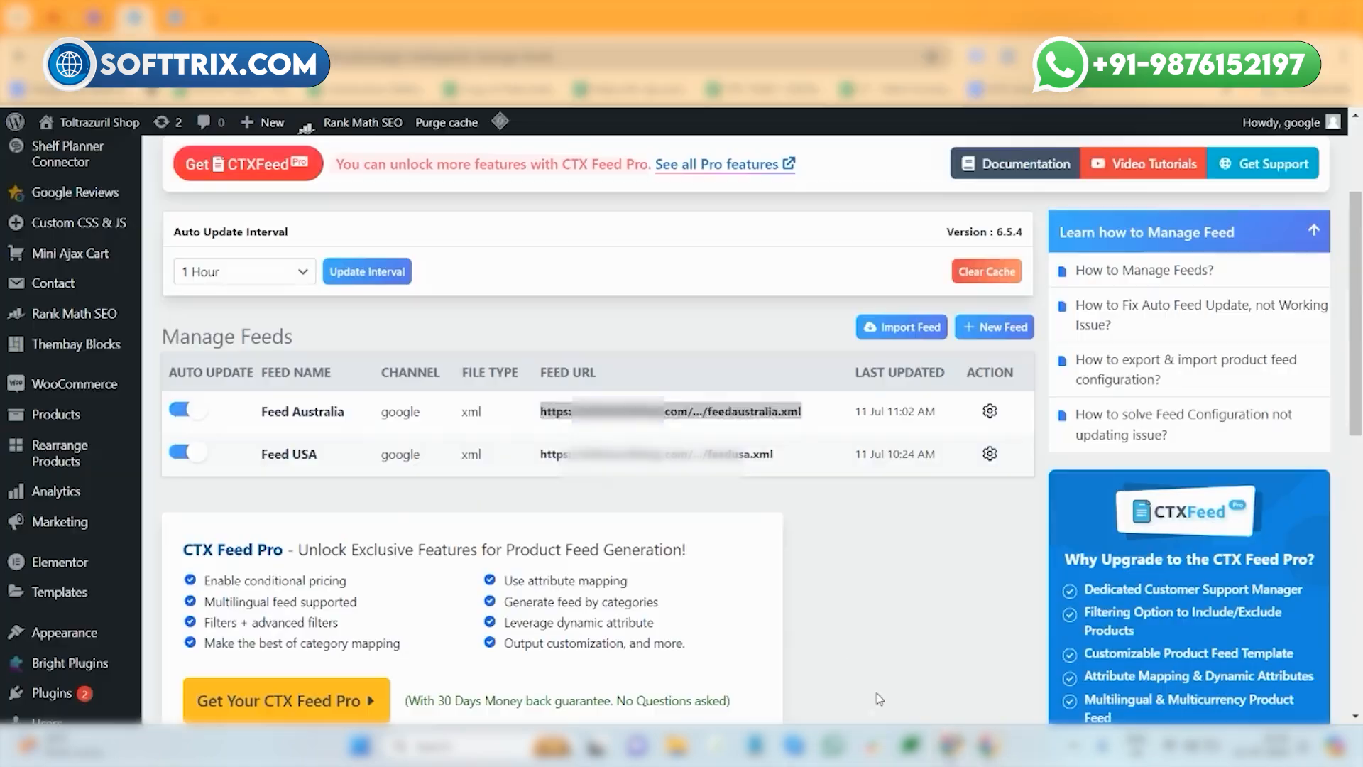
click(820, 414)
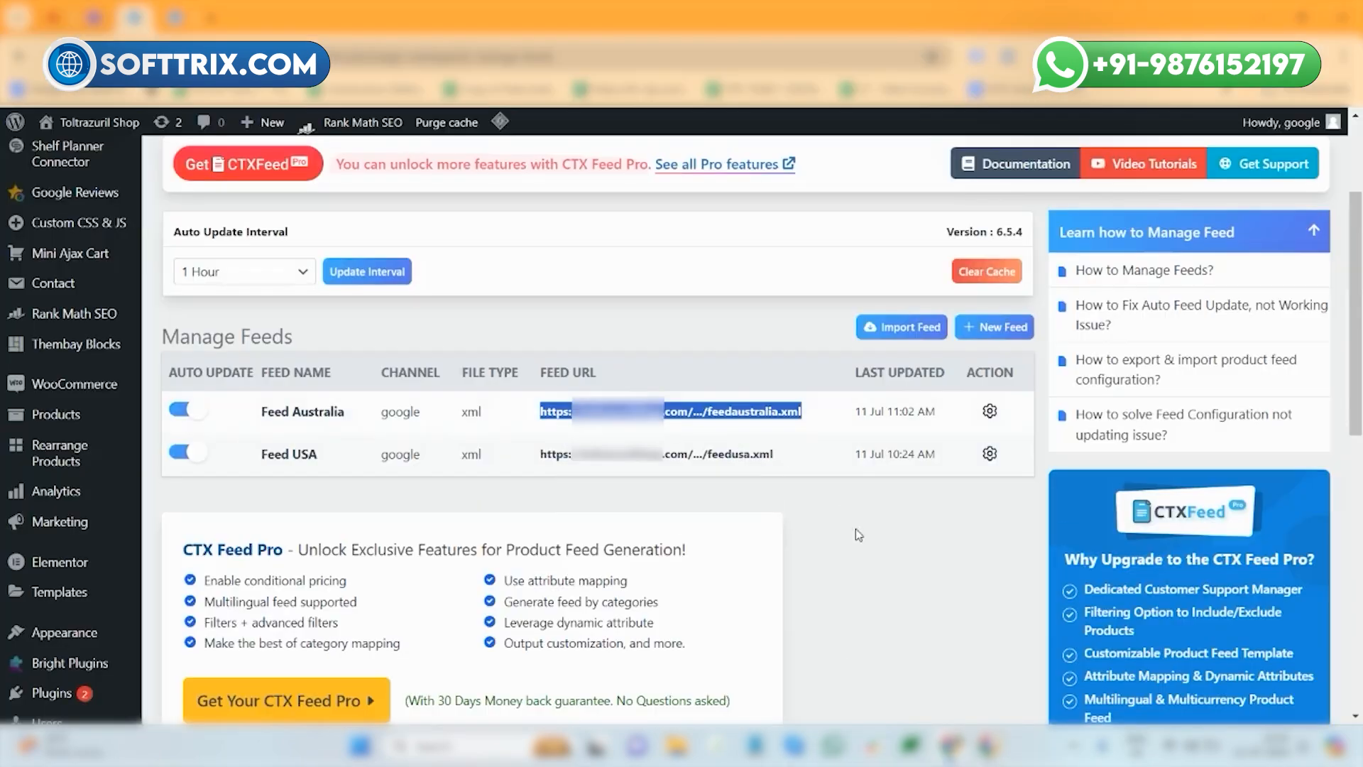
Step: Switch back to Google Merchant Center, paste the copied feed URL as the File URL, and create the feed
mouse_move(948, 745)
click(944, 663)
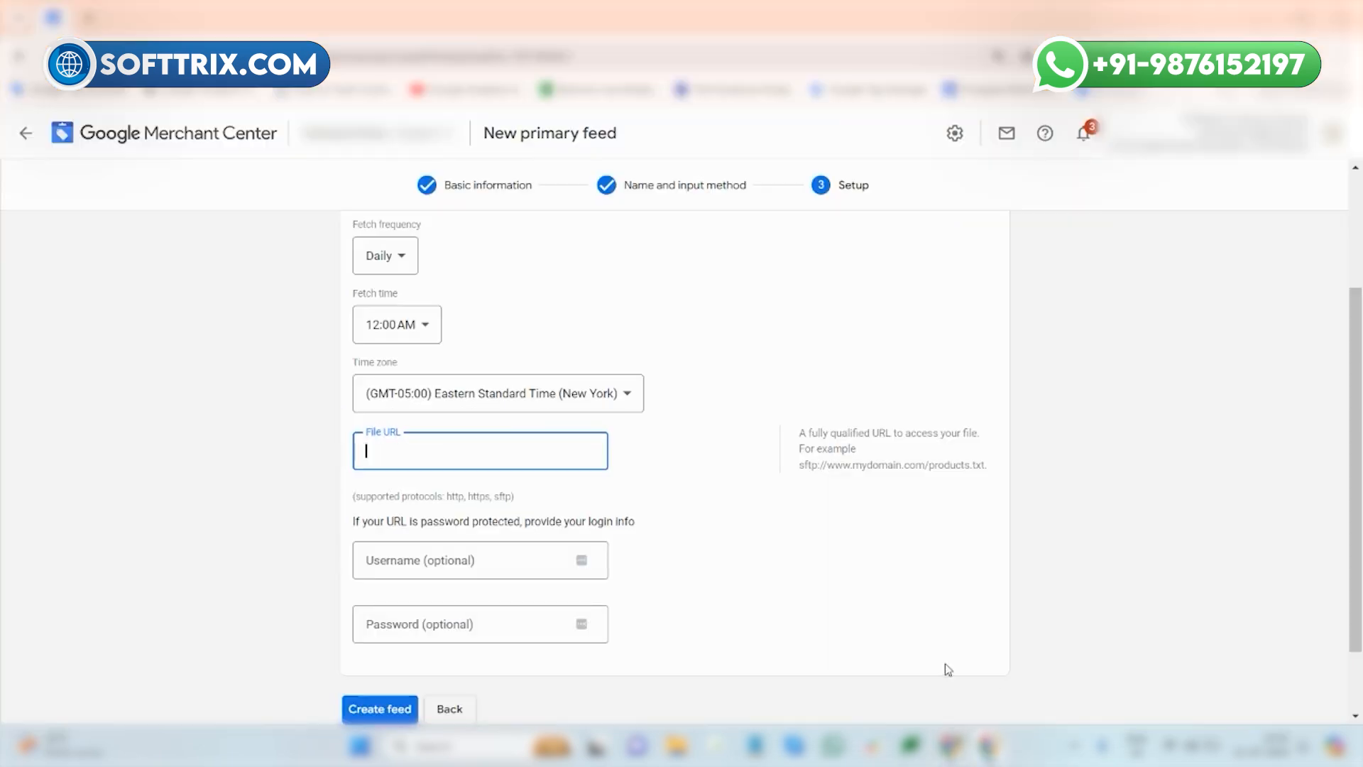
key(ctrl+v)
click(631, 449)
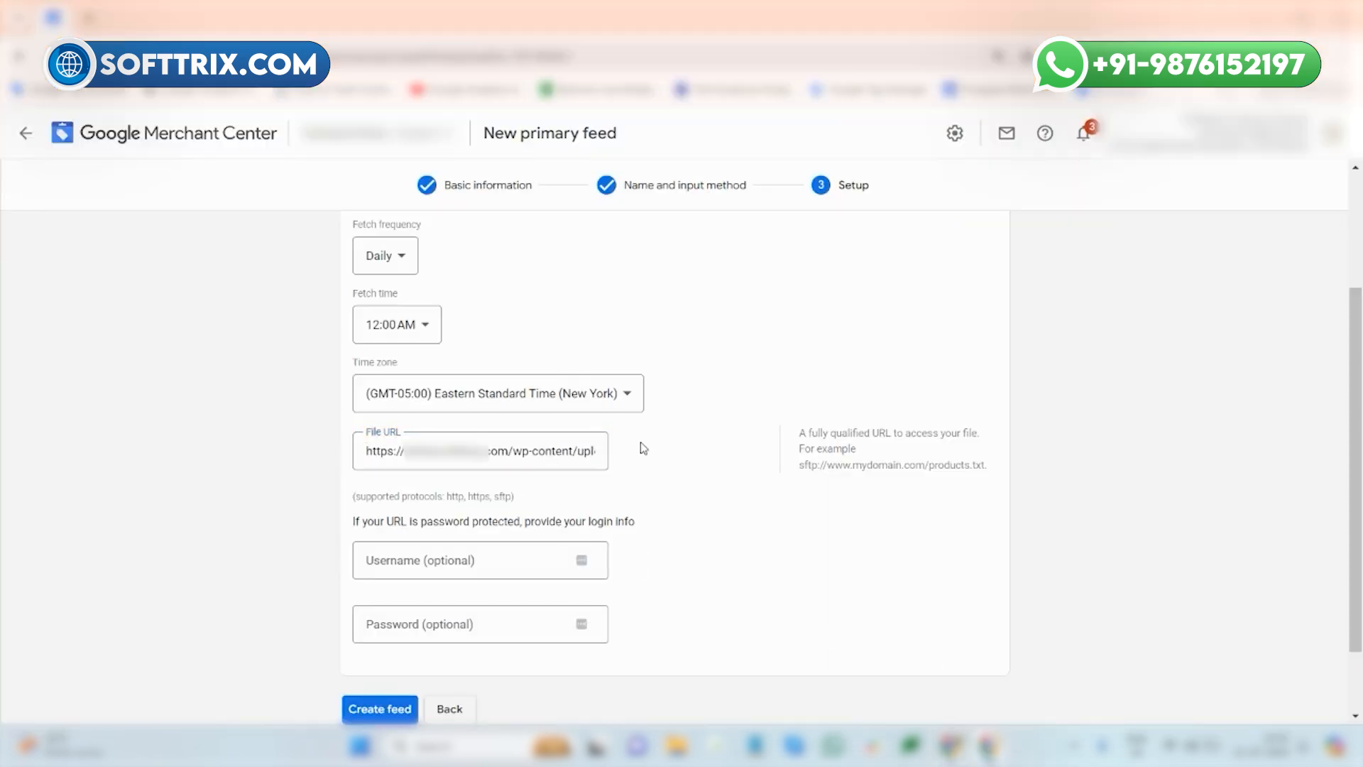
scroll(636, 483, down, 2)
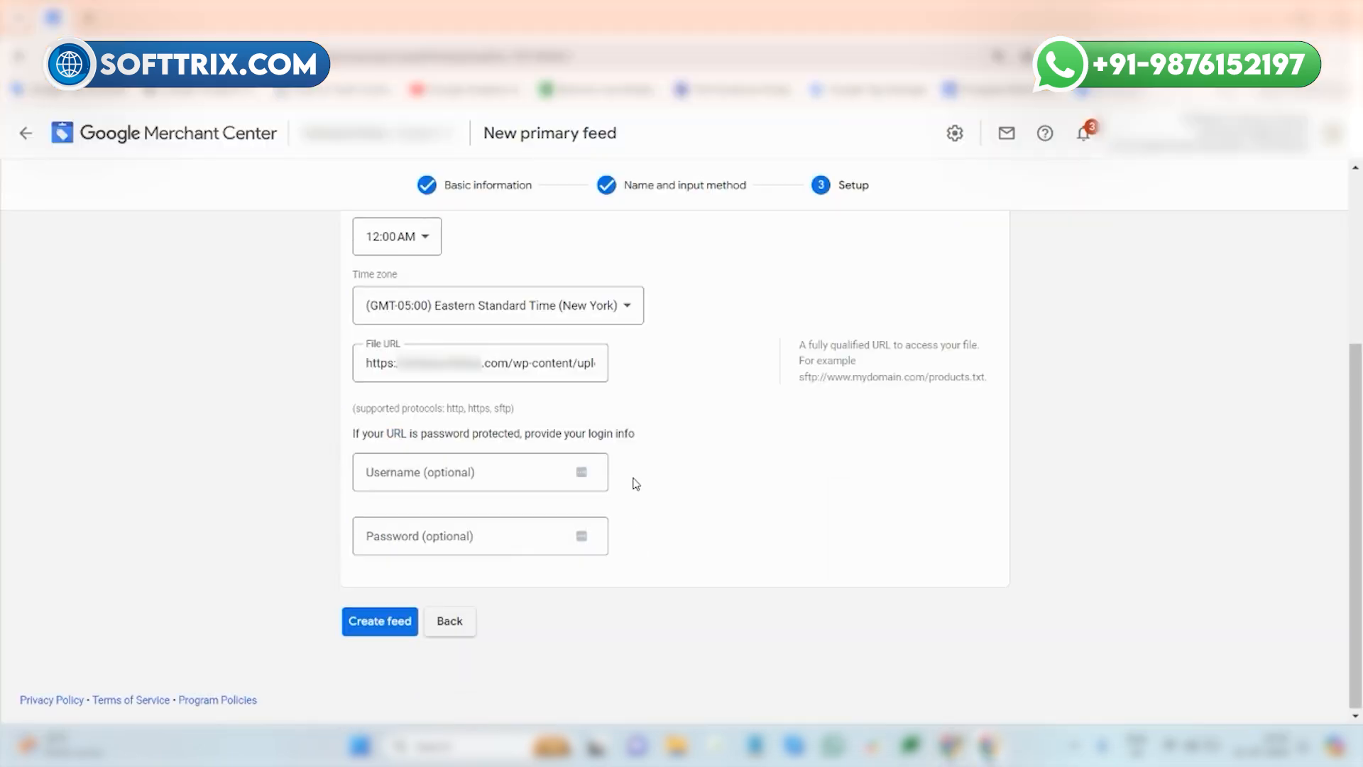
click(388, 630)
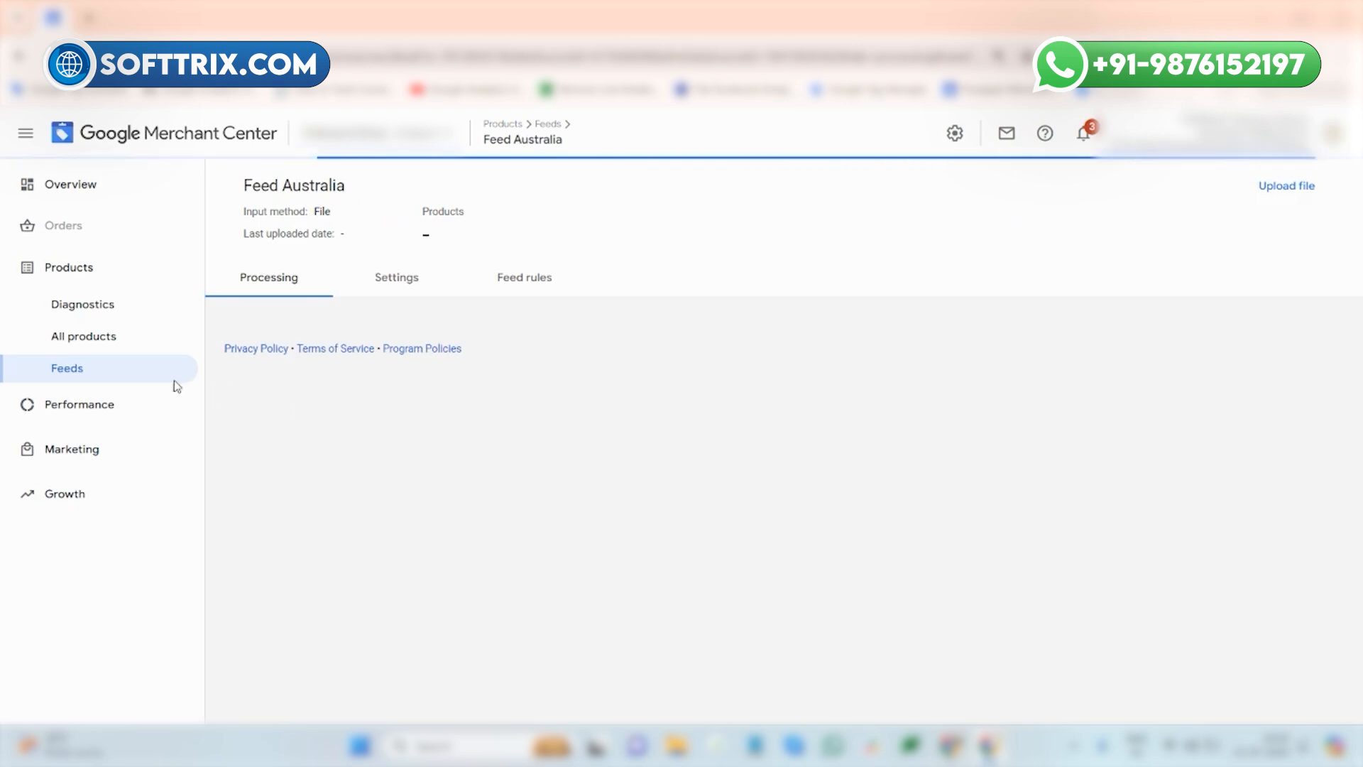
Step: Open the primary feeds list and compare the product counts of XML Feed USA and Feed Australia
click(92, 370)
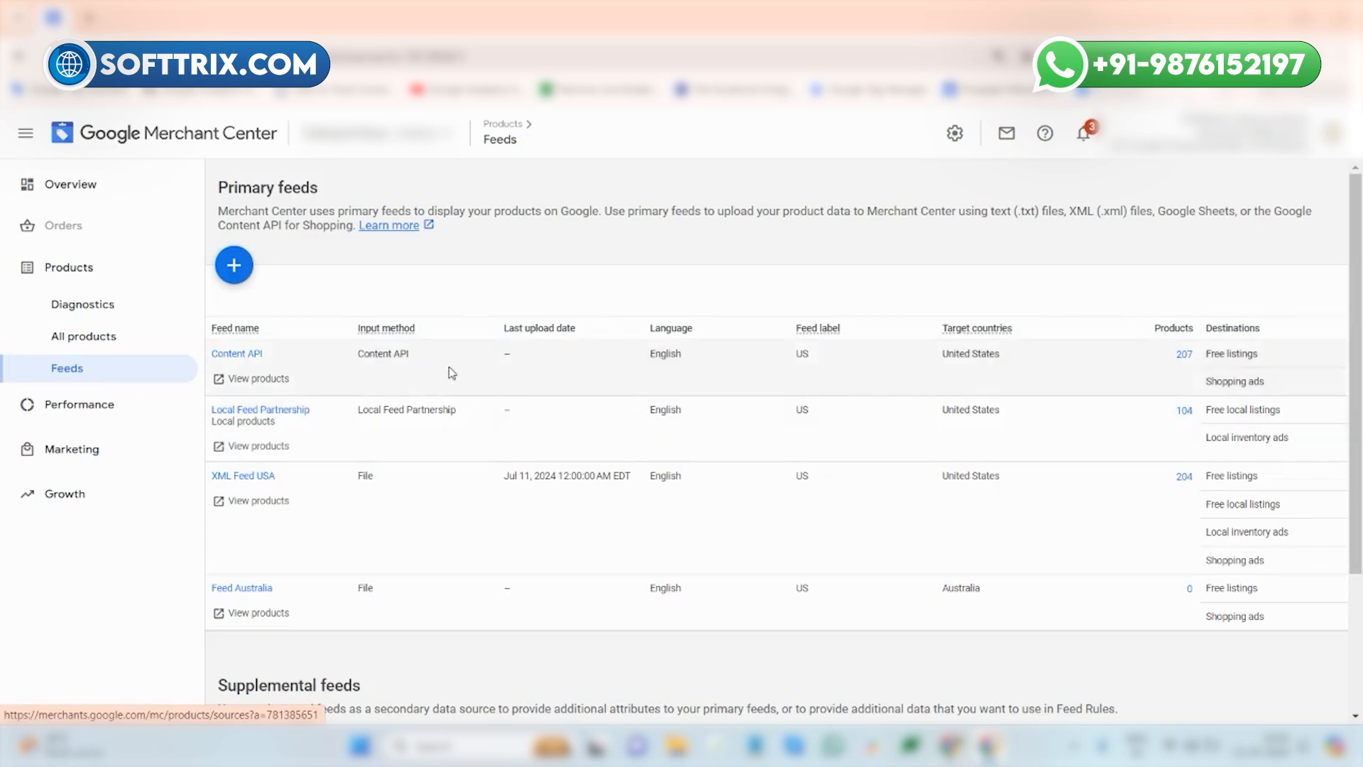
scroll(448, 369, down, 1)
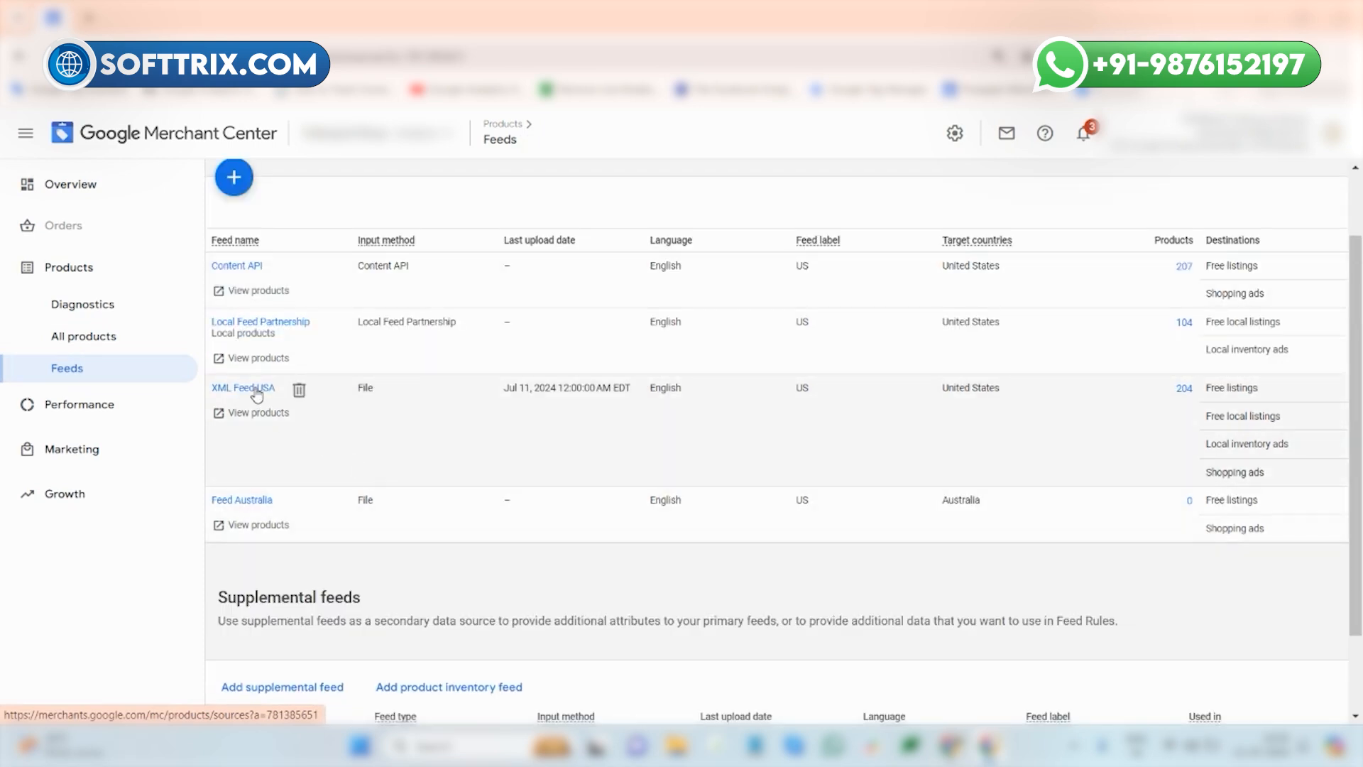
click(1182, 396)
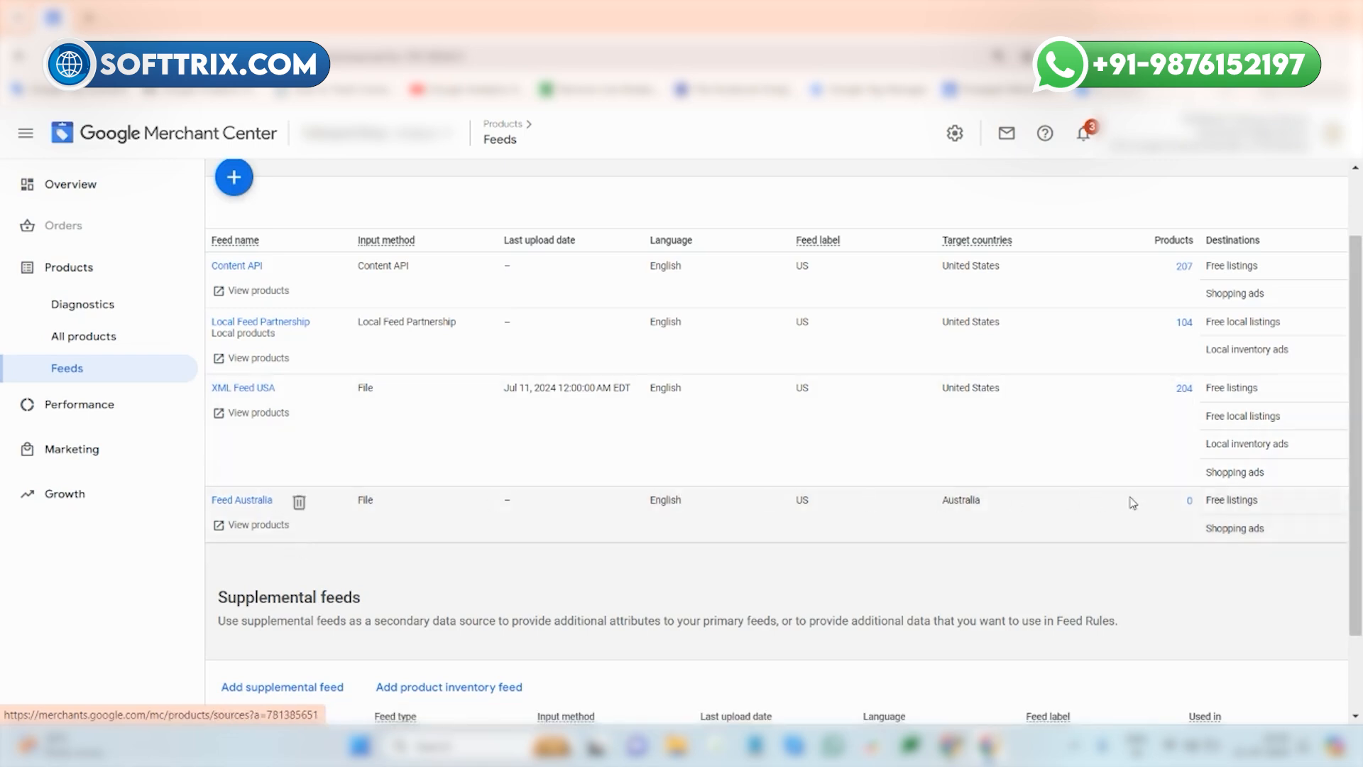
click(1162, 504)
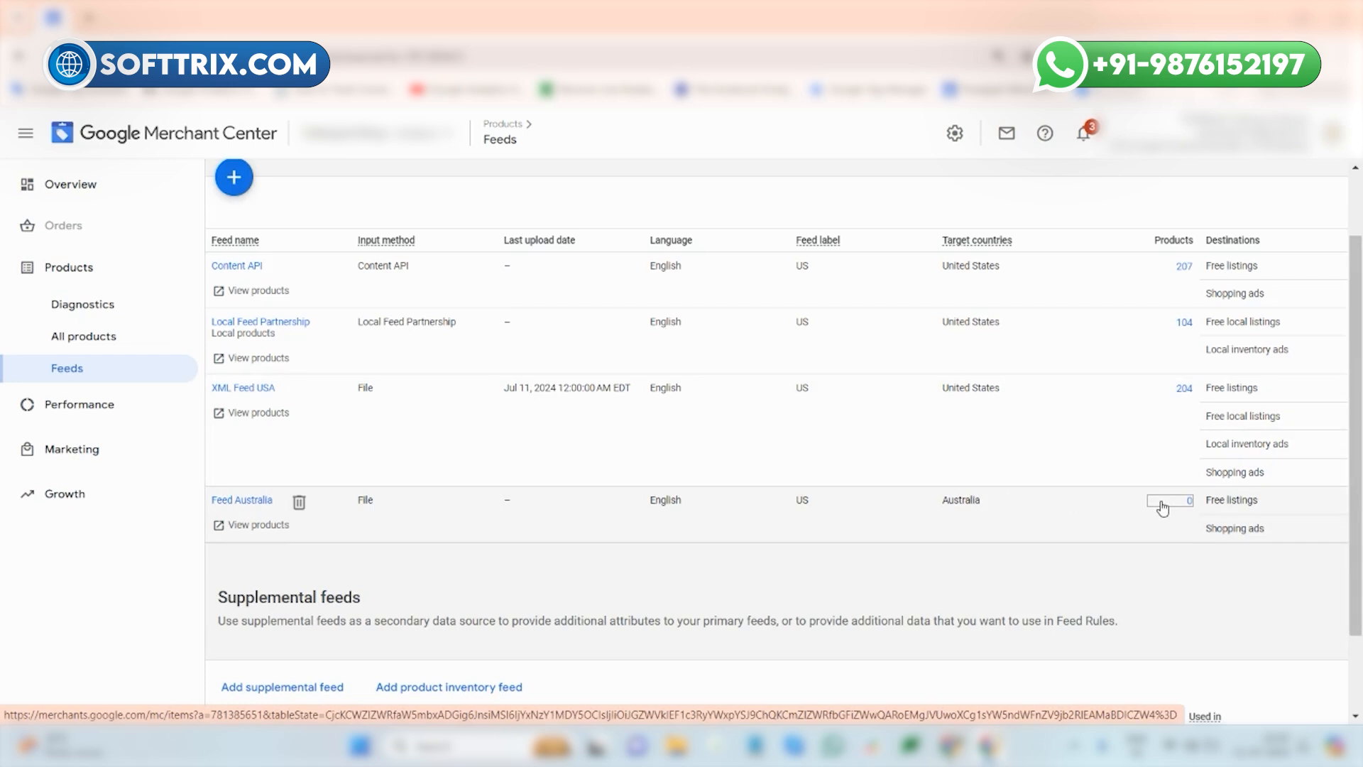